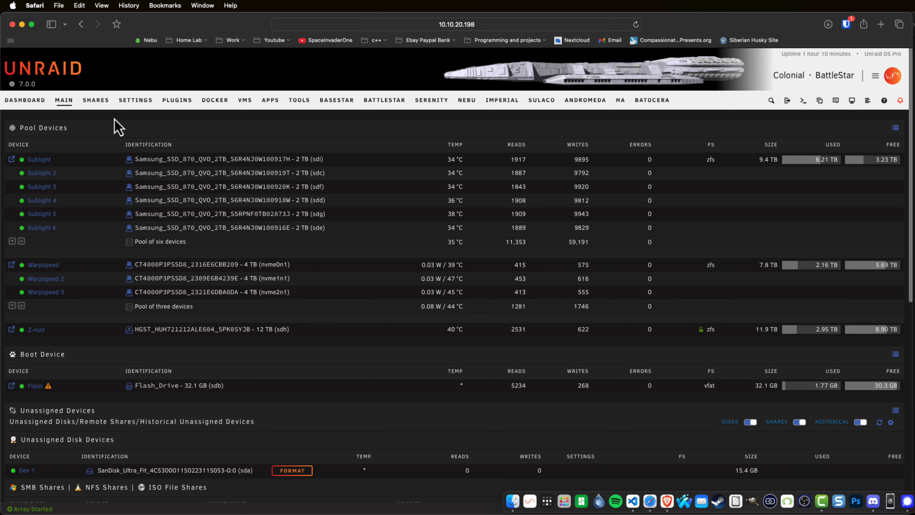
Browse the user shares from the appdata share's parent directory, check the domains folder and return to the main page
left_click(96, 101)
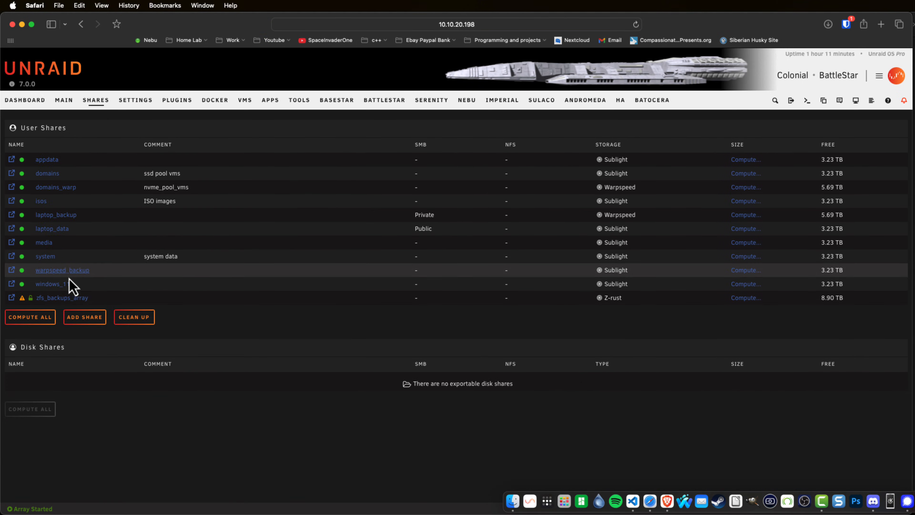
left_click(13, 161)
left_click(78, 166)
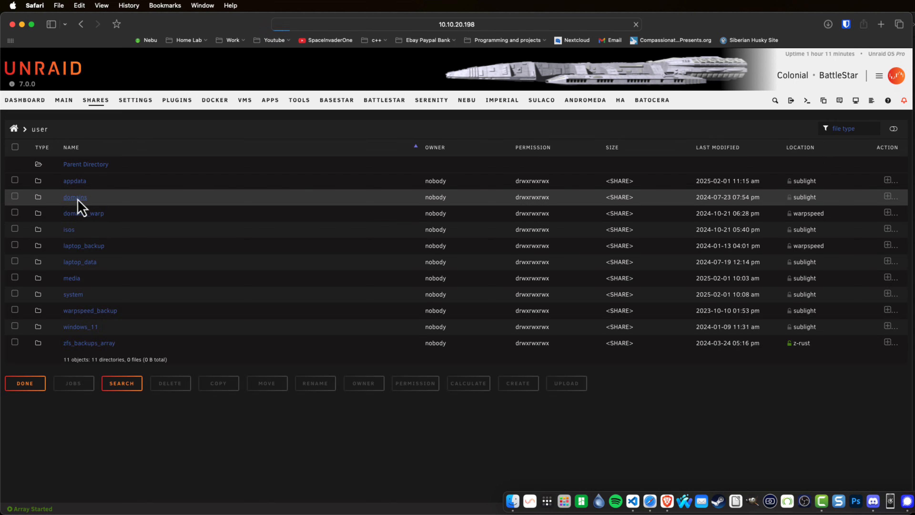
left_click(78, 200)
left_click(85, 166)
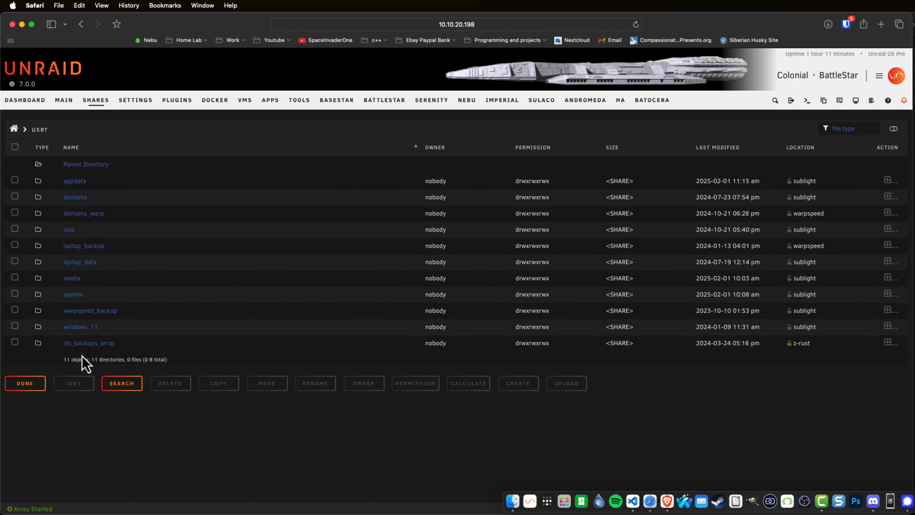
left_click(65, 102)
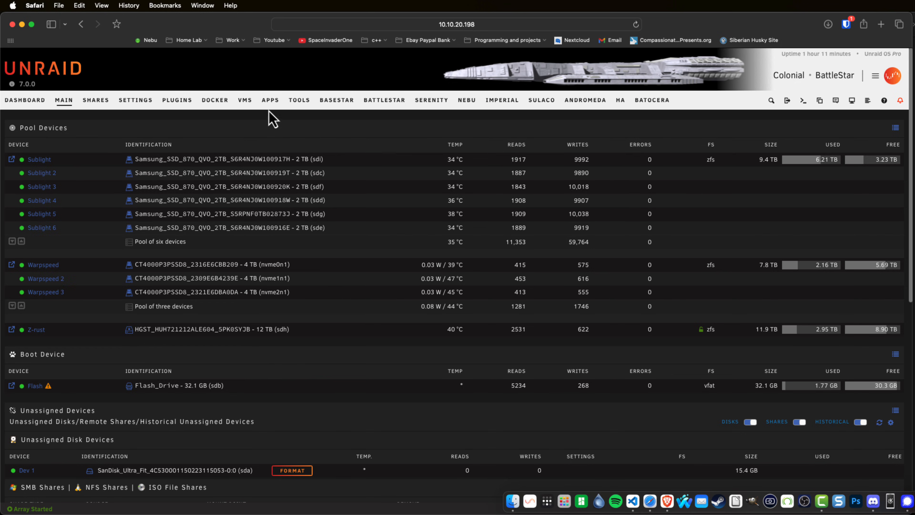
Install the ZFS Master plugin from the Spotlight Apps and close the installation window
left_click(270, 101)
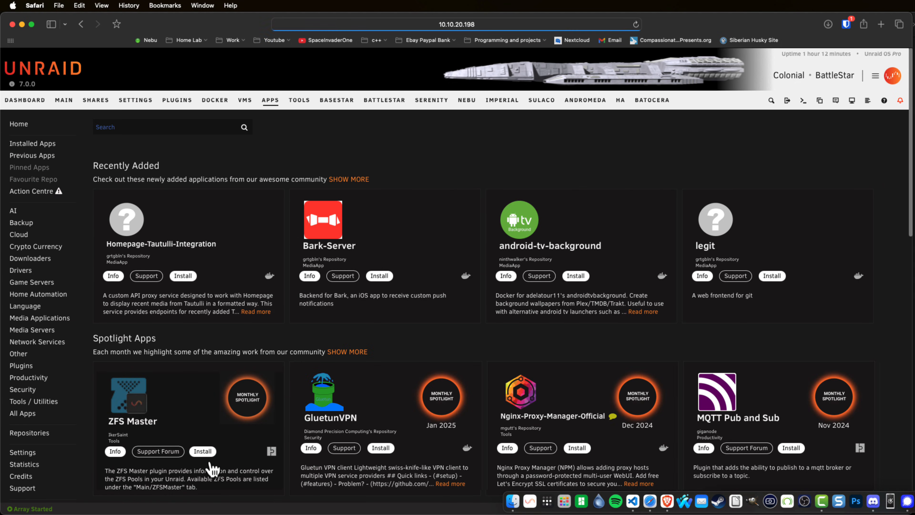
left_click(203, 451)
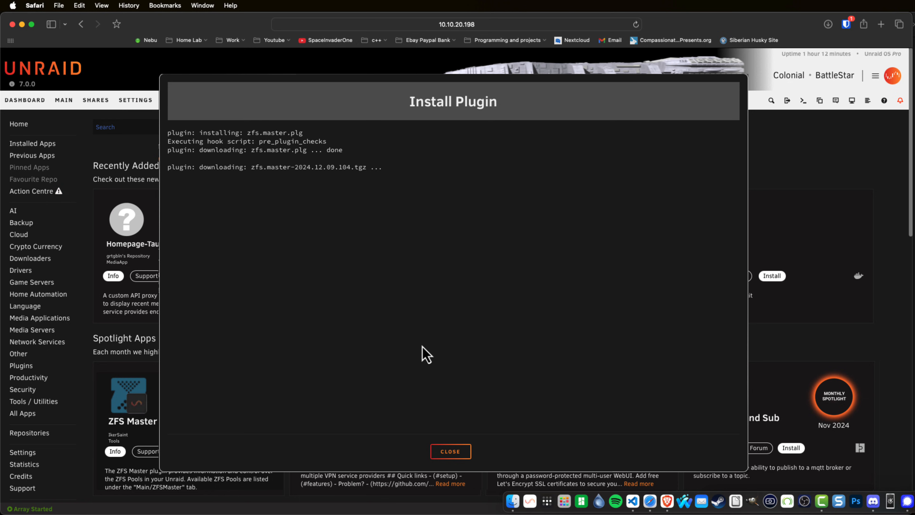
left_click(451, 451)
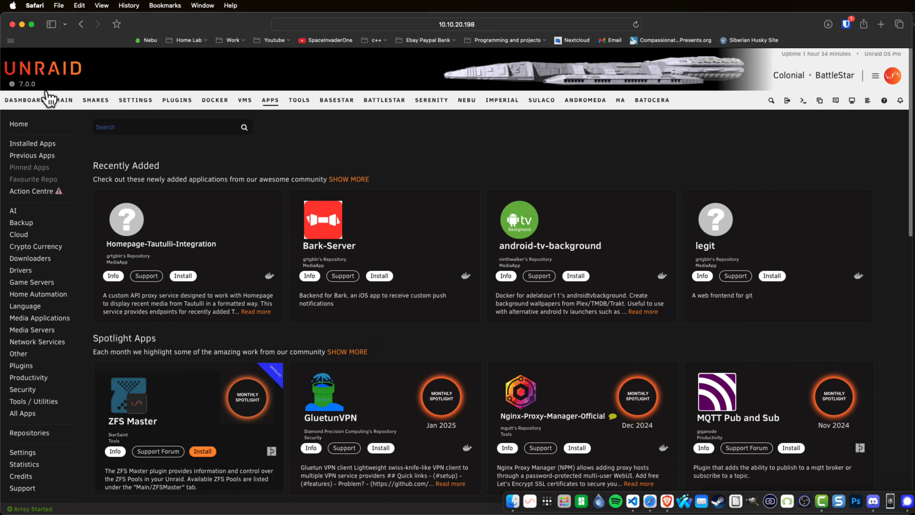
Show the datasets of the sublight pool in the ZFS Master section of the main page
left_click(64, 100)
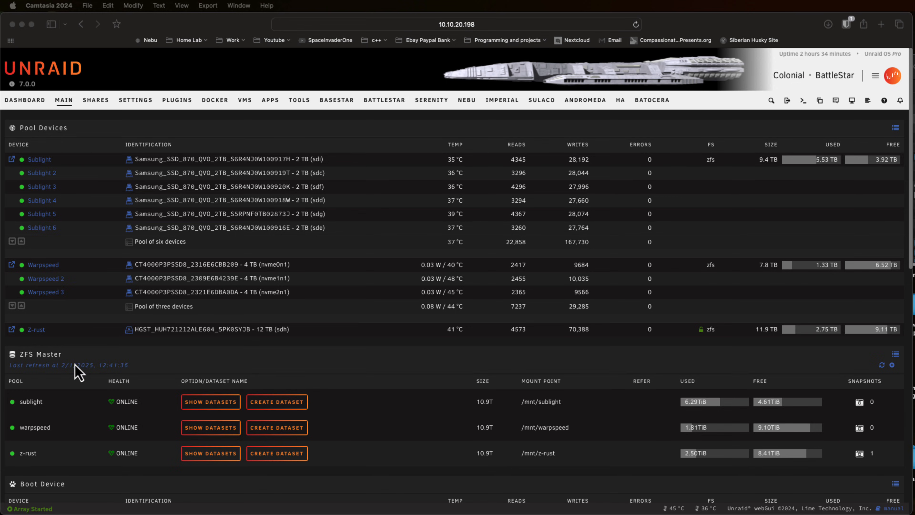
scroll(76, 372, "down", 2)
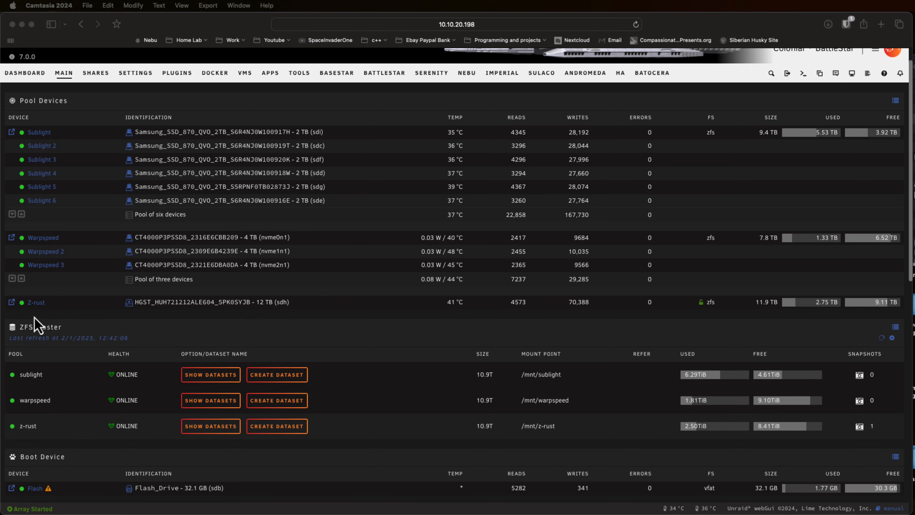
left_click(209, 382)
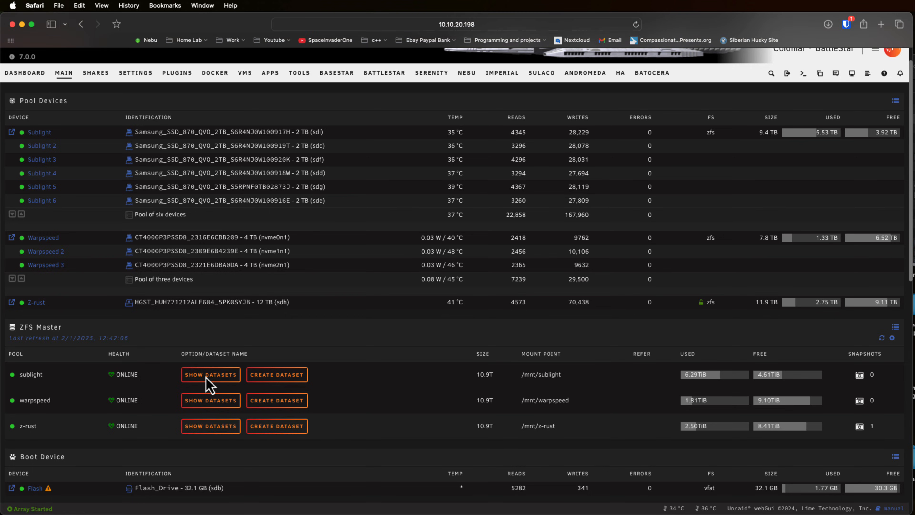
left_click(209, 382)
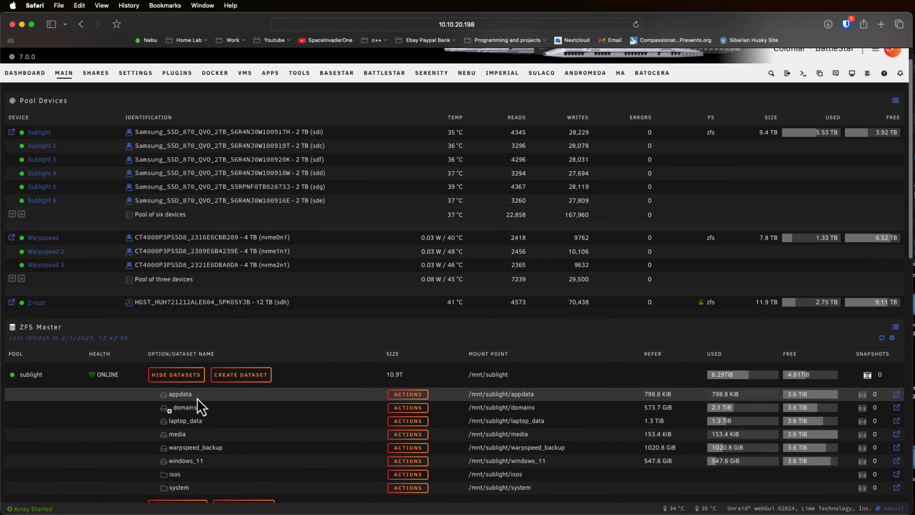
scroll(196, 468, "down", 1)
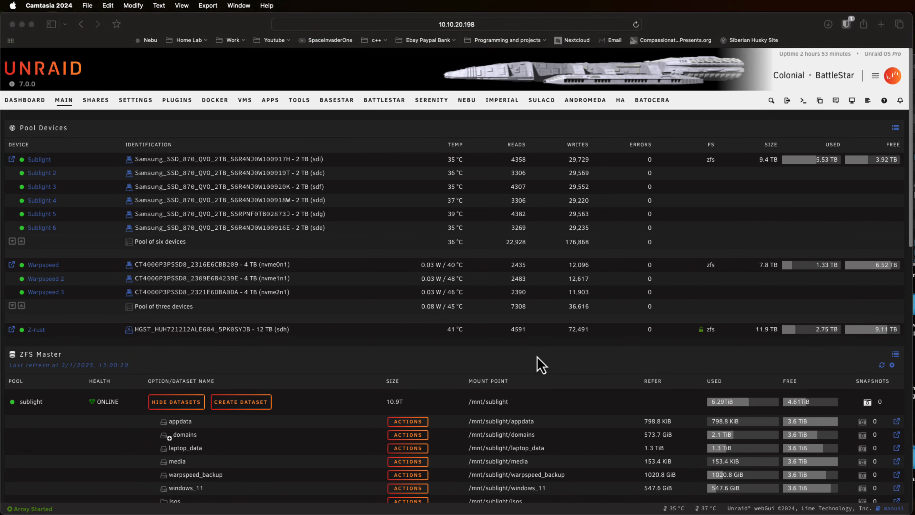
Open the ZFS Master settings and set Lazy Load to Yes
left_click(538, 360)
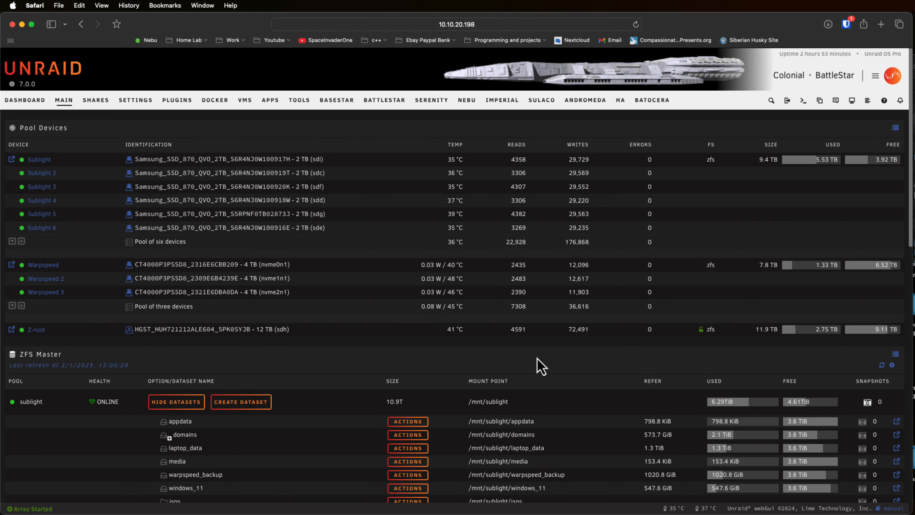
left_click(892, 365)
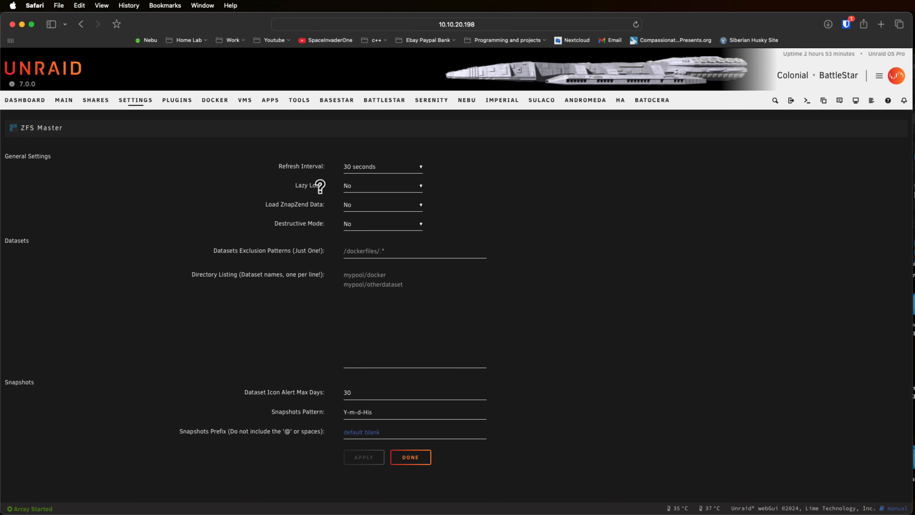
left_click(363, 190)
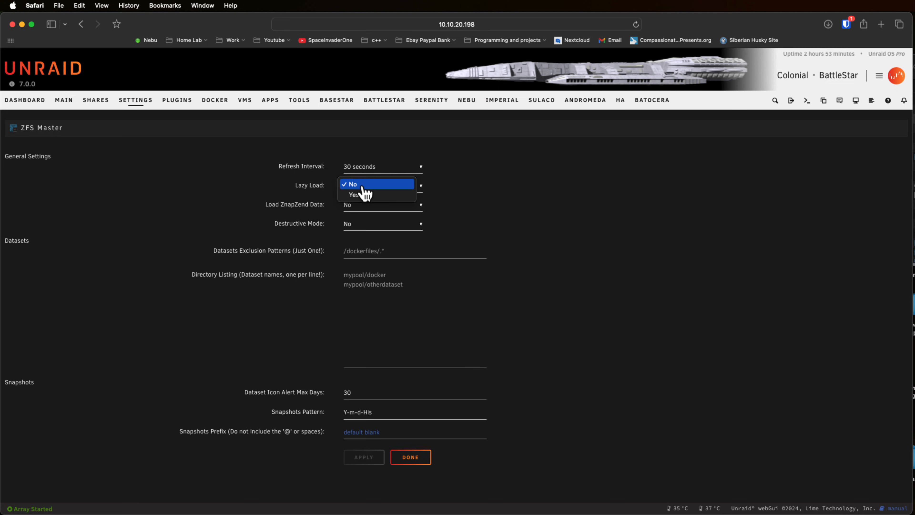
left_click(363, 195)
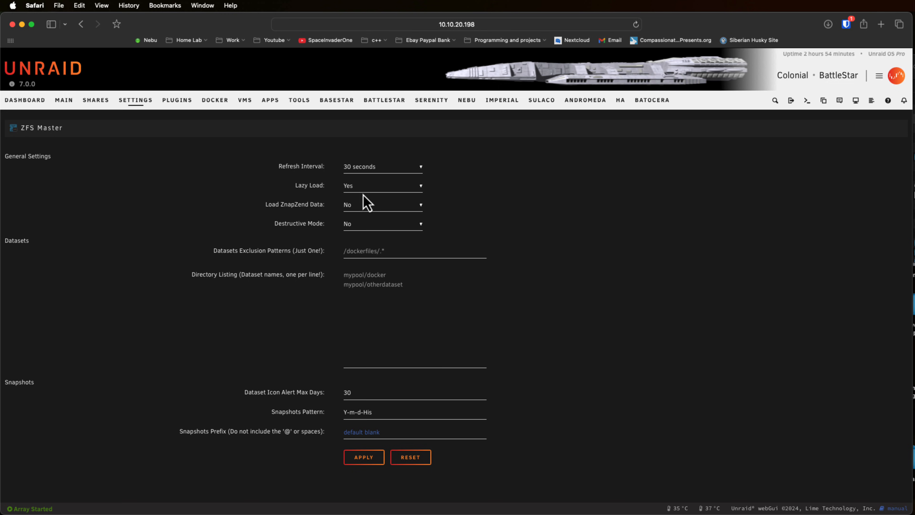
Read the help for Destructive Mode and set the option to Yes
left_click(312, 224)
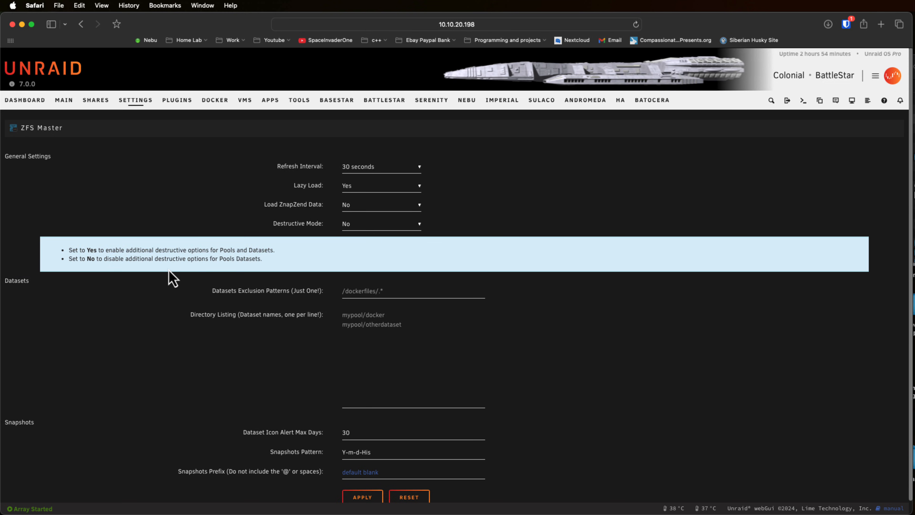
left_click(311, 224)
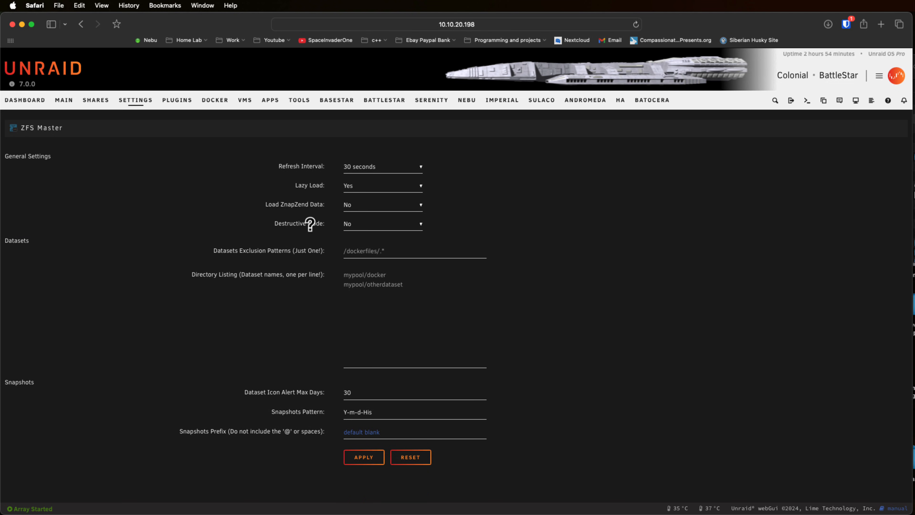
left_click(357, 225)
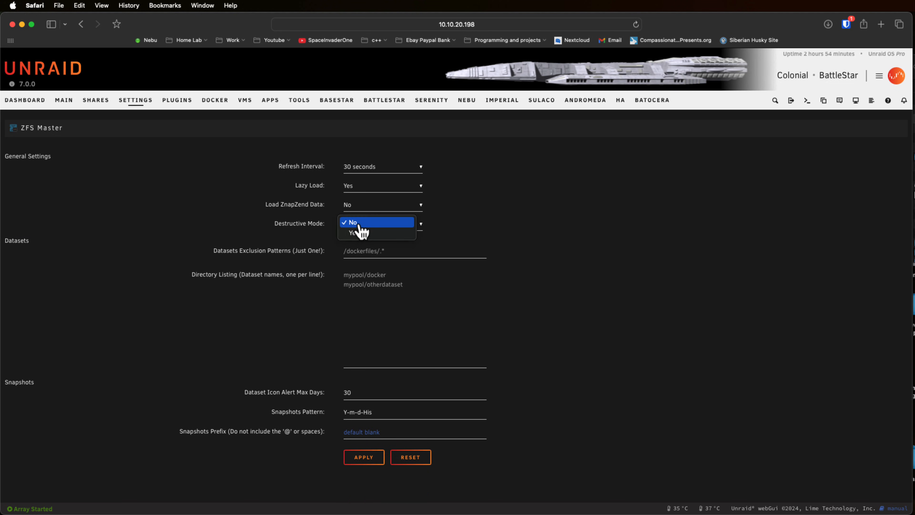
left_click(371, 234)
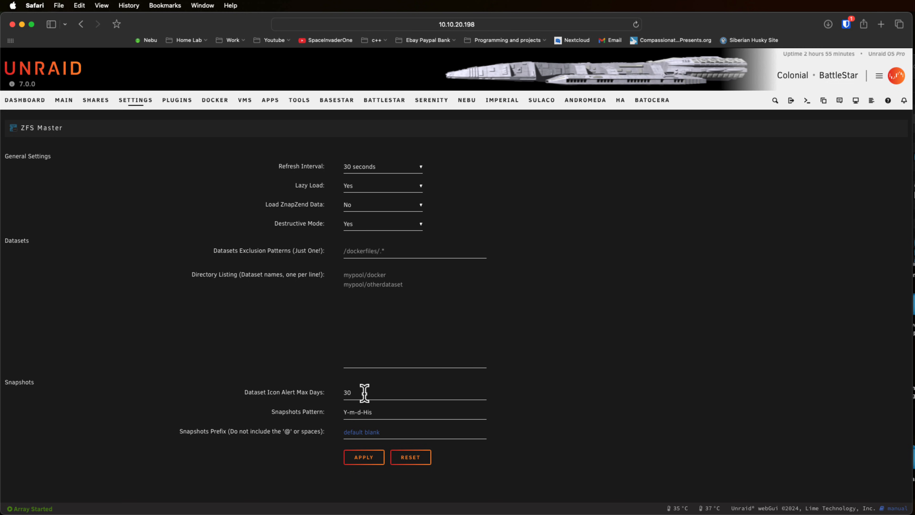
Review the snapshot pattern and prefix, apply the ZFS Master settings and return to the pool overview on the main page
left_click_drag(374, 413, 339, 412)
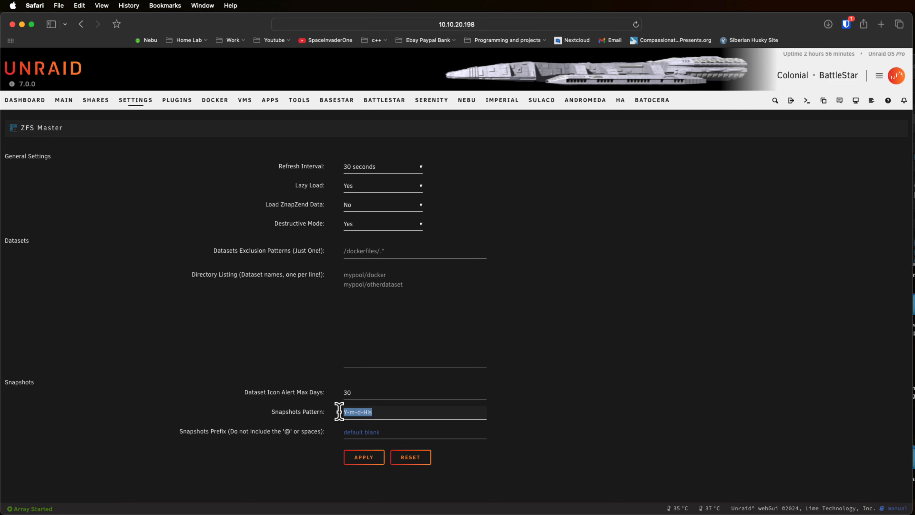
left_click(332, 411)
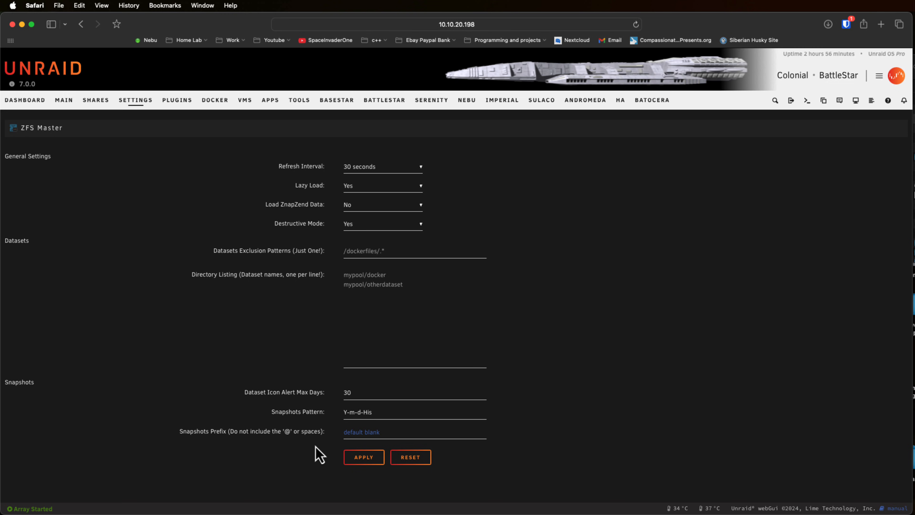
left_click(348, 432)
left_click(368, 463)
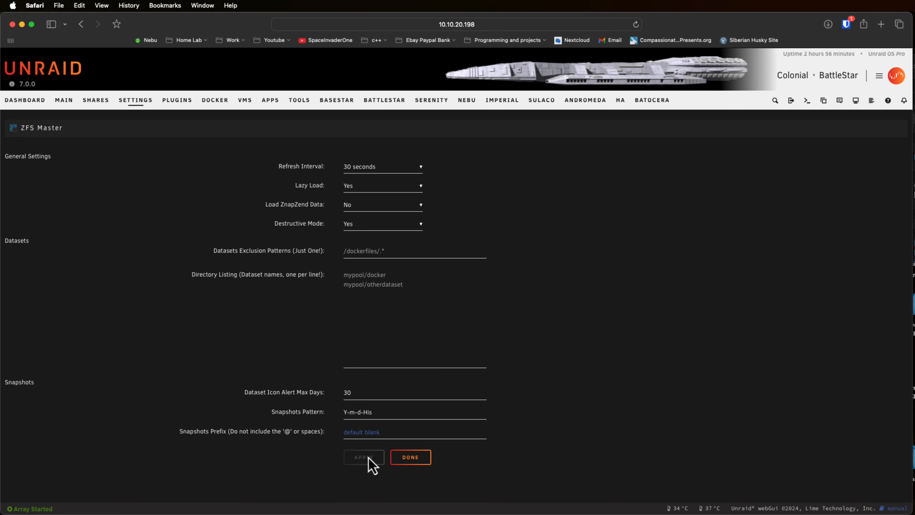
left_click(405, 458)
left_click(64, 101)
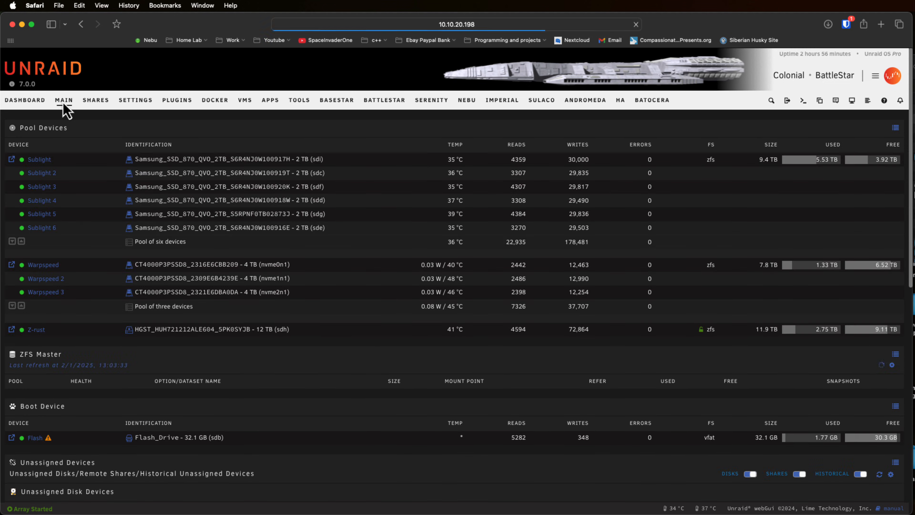
scroll(333, 345, "down", 2)
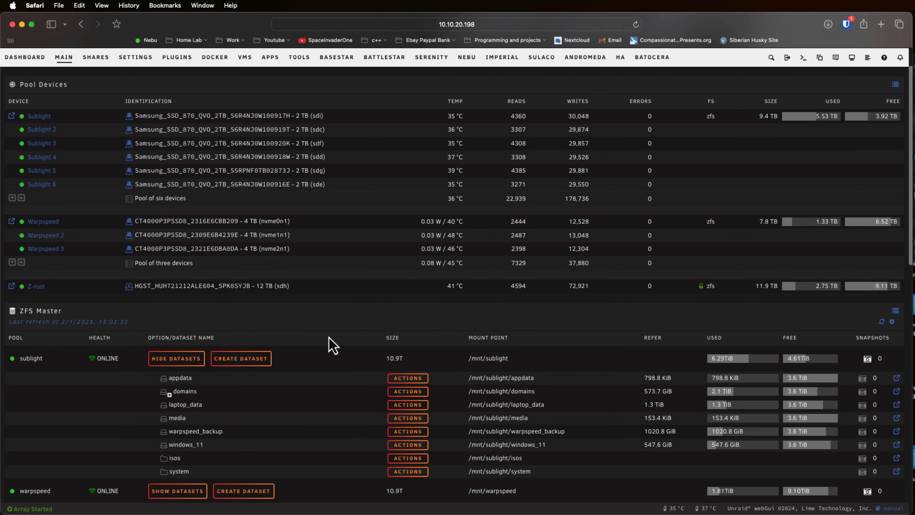
scroll(302, 263, "up", 2)
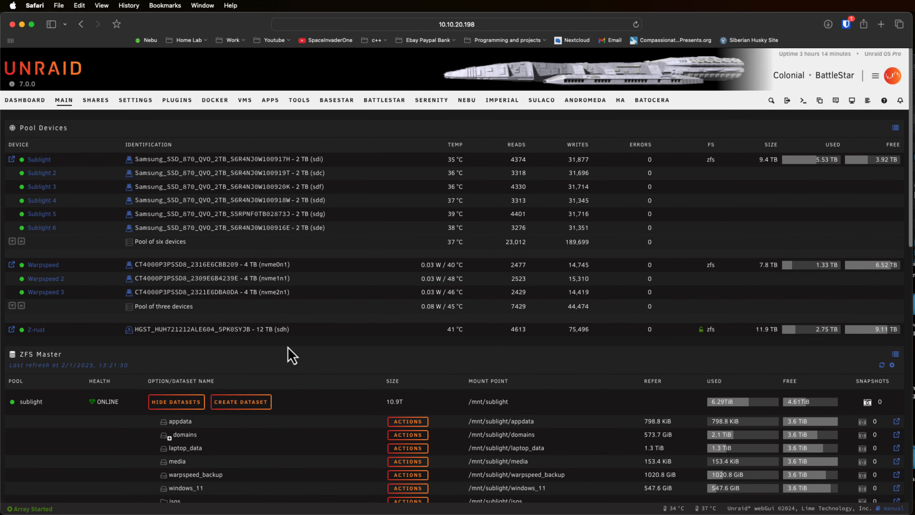
Add a user share named documents with Sublight as its primary storage
left_click(97, 104)
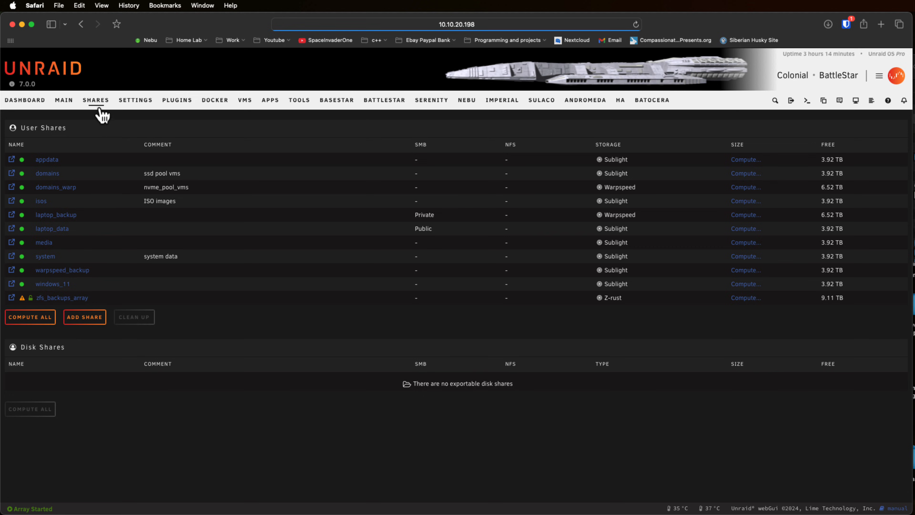
left_click(87, 317)
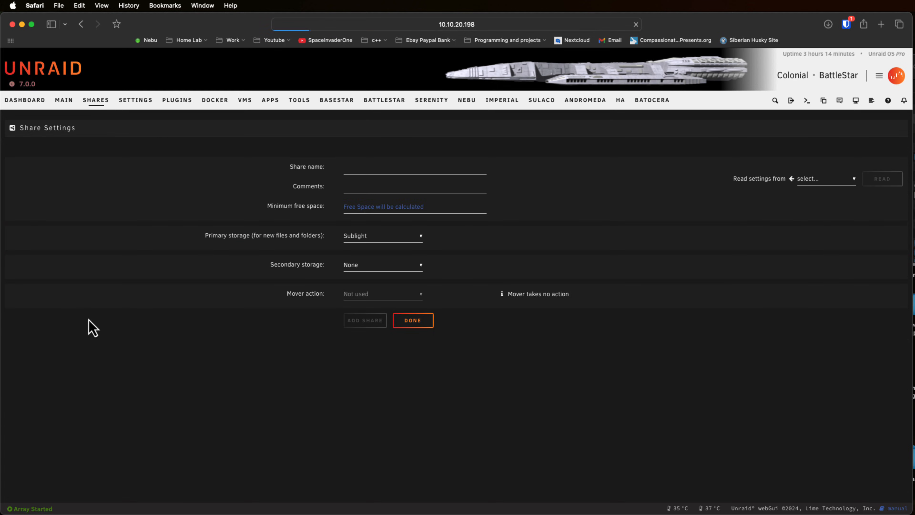
left_click(357, 167)
type("documents")
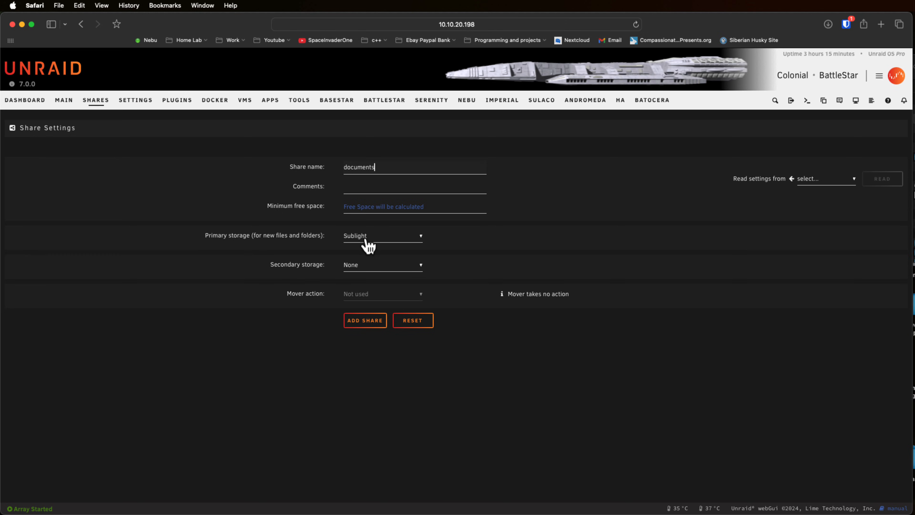
left_click(370, 322)
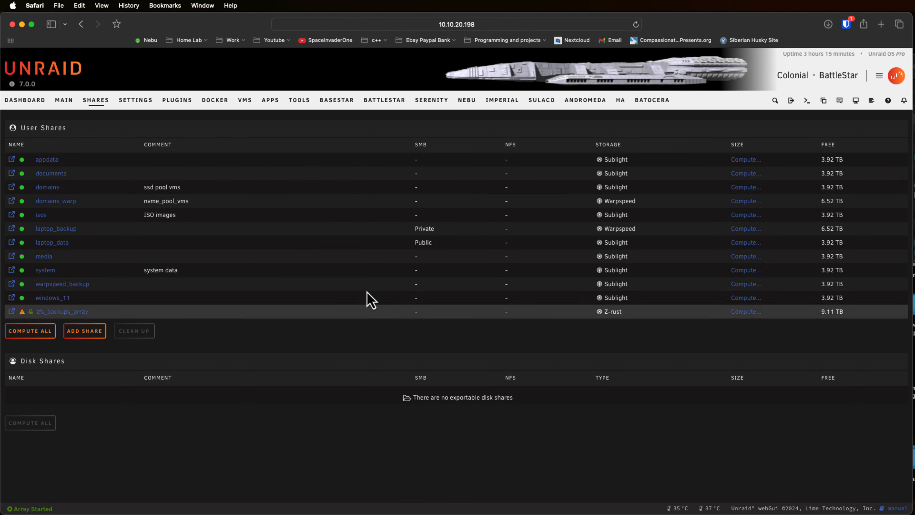
Check the properties of the documents dataset under the sublight pool in ZFS Master
left_click(64, 103)
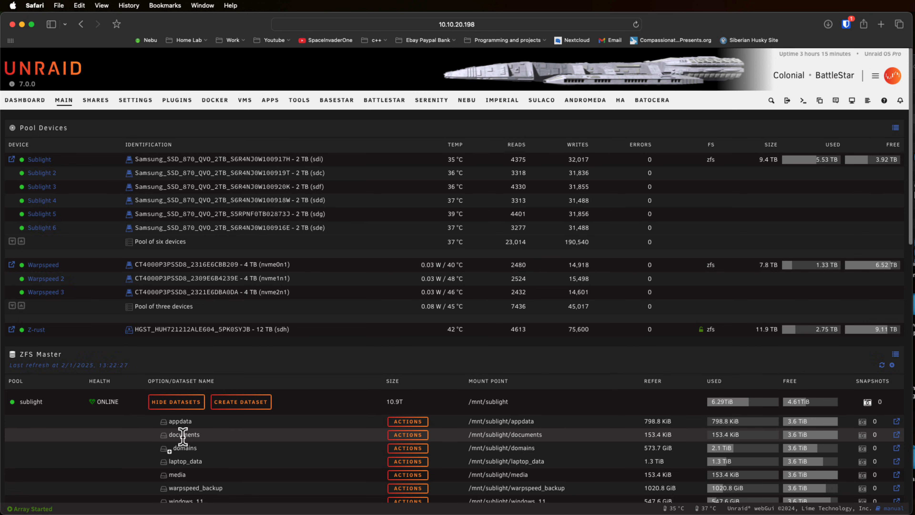
scroll(183, 436, "down", 2)
mouse_move(168, 418)
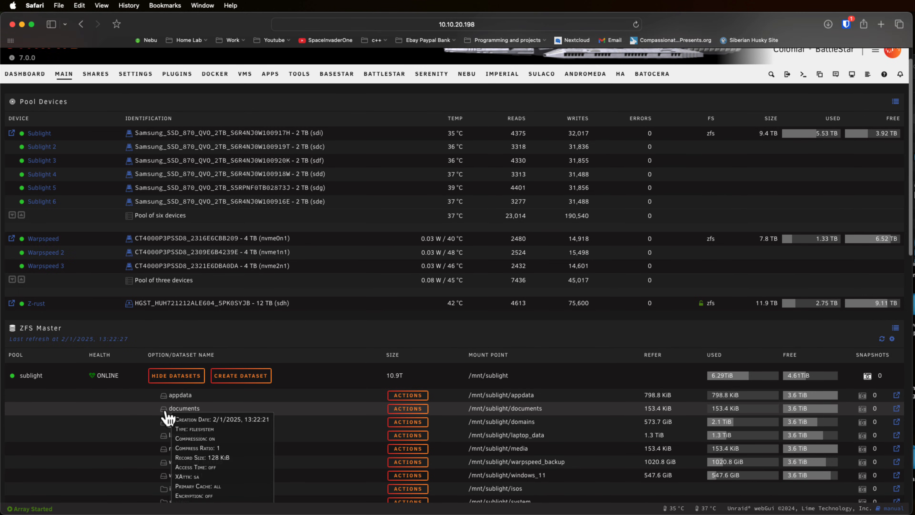
Browse into the documents dataset and create a folder named important in it
scroll(168, 418, "down", 3)
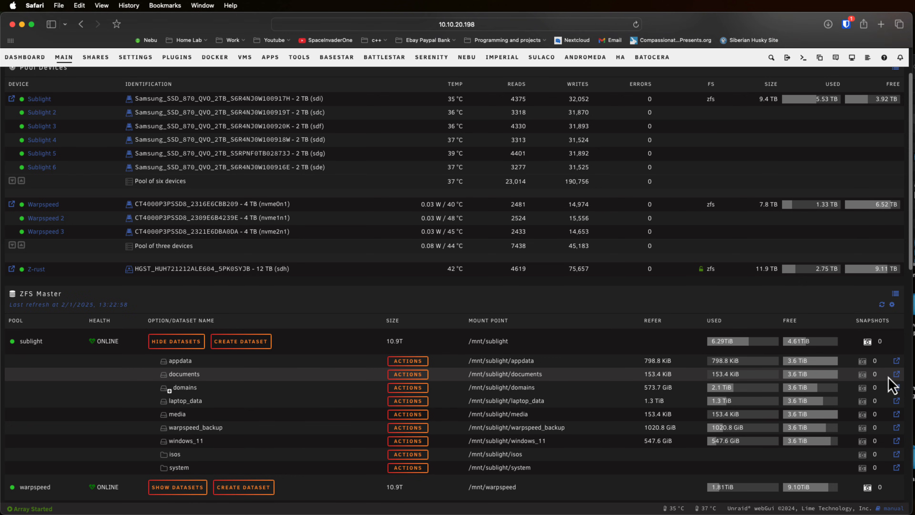
left_click(896, 375)
left_click(518, 206)
type("import")
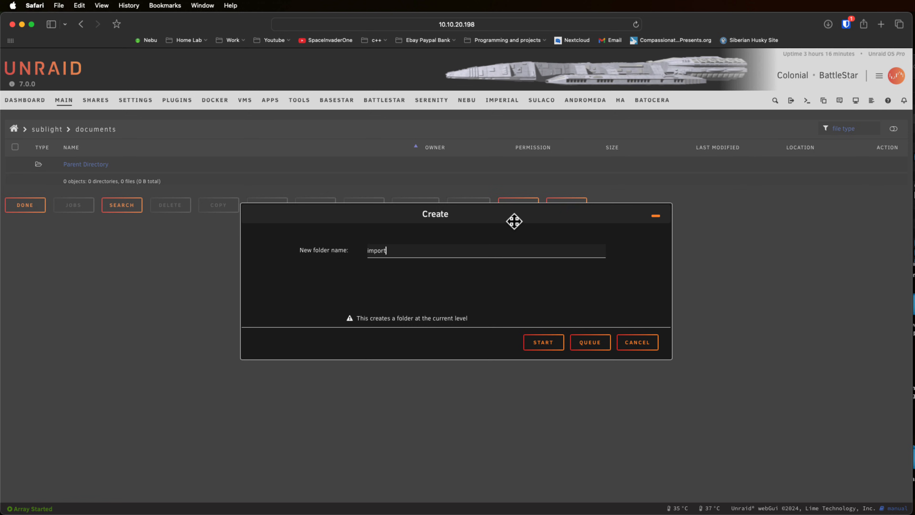
type("ant")
left_click(526, 341)
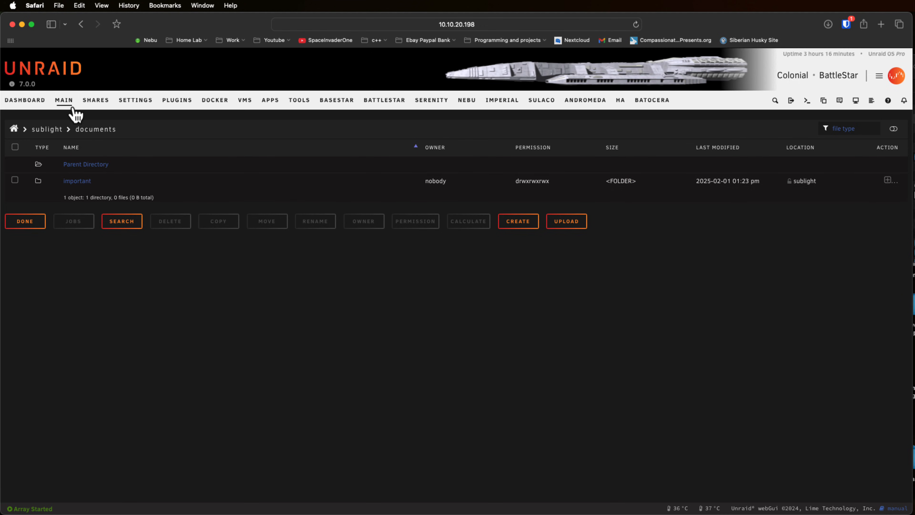
Check how the documents dataset appears under the sublight pool in ZFS Master and browse back into it
left_click(65, 101)
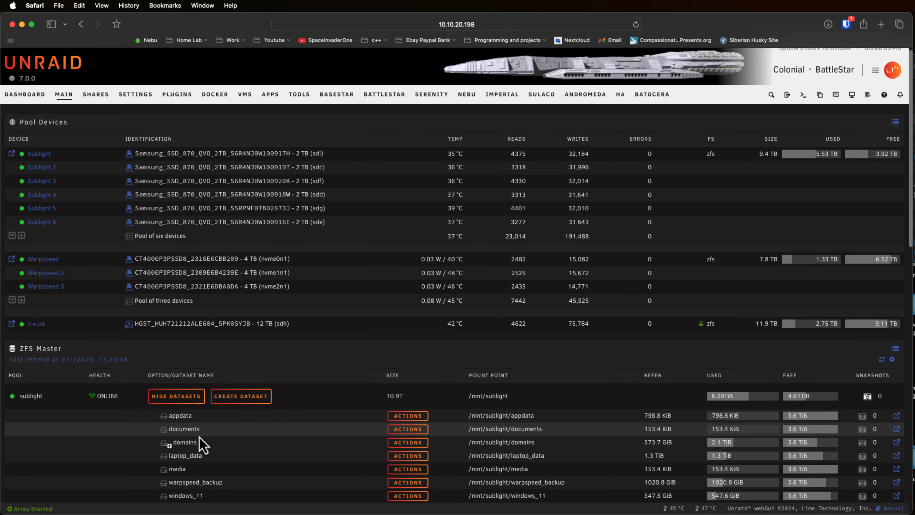
scroll(198, 436, "down", 1)
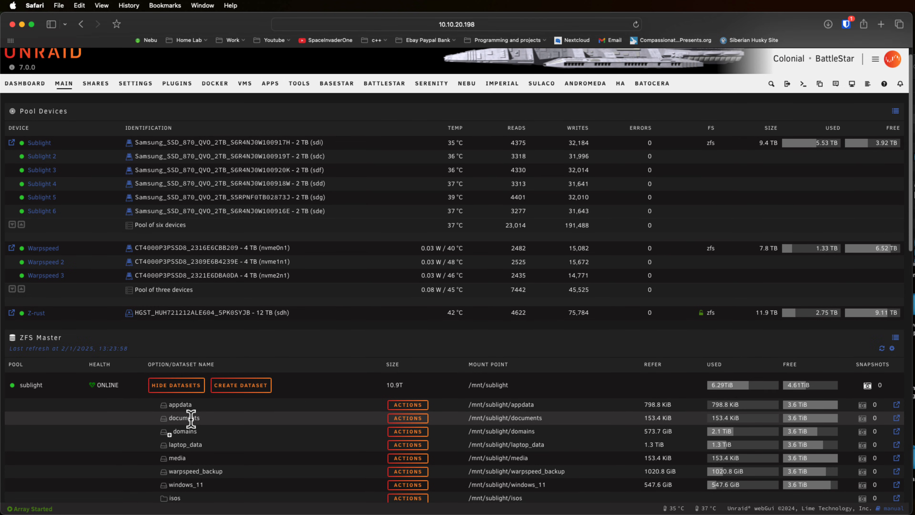
left_click(896, 418)
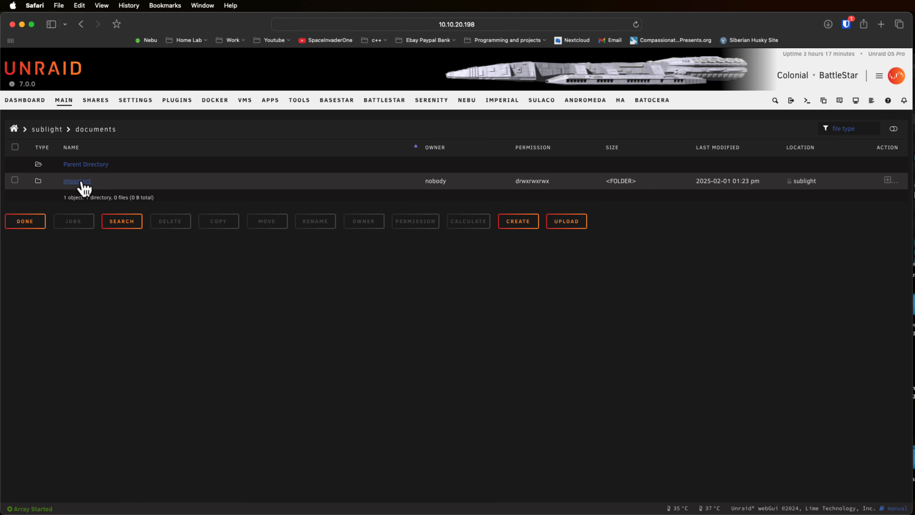
Delete the important folder from the documents dataset
left_click(14, 179)
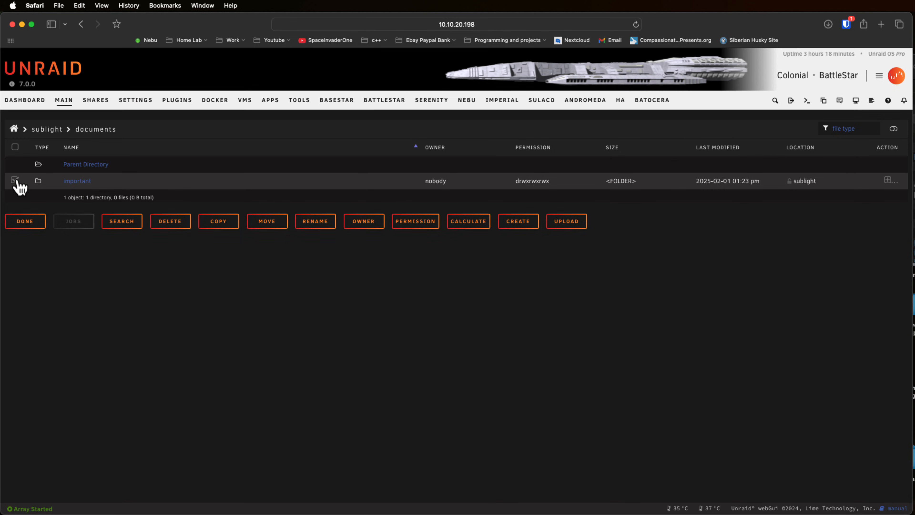
left_click(168, 223)
left_click(529, 346)
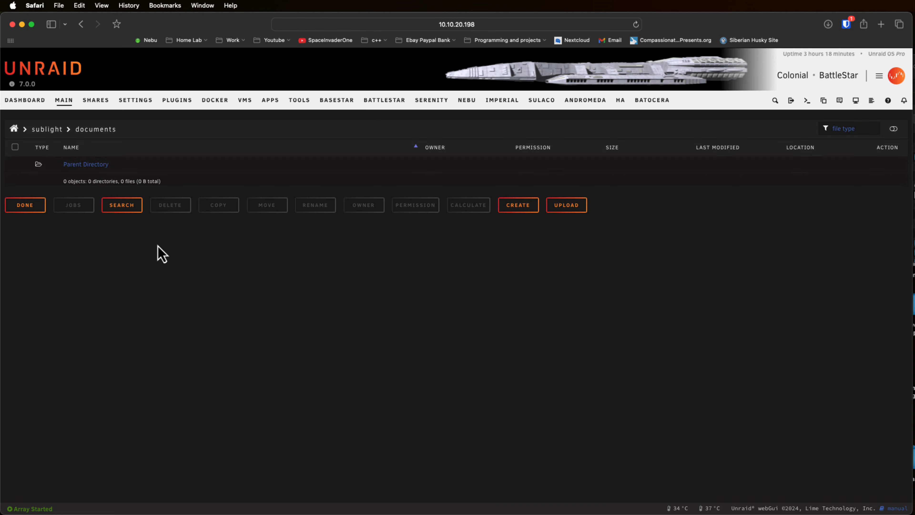
Start a new dataset in the sublight pool from ZFS Master, with the path documents/important_data
left_click(64, 101)
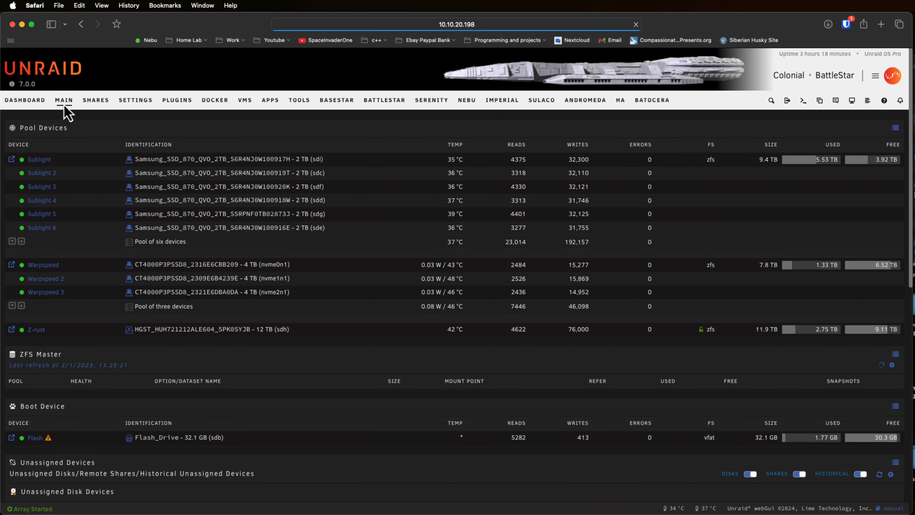
scroll(234, 407, "down", 1)
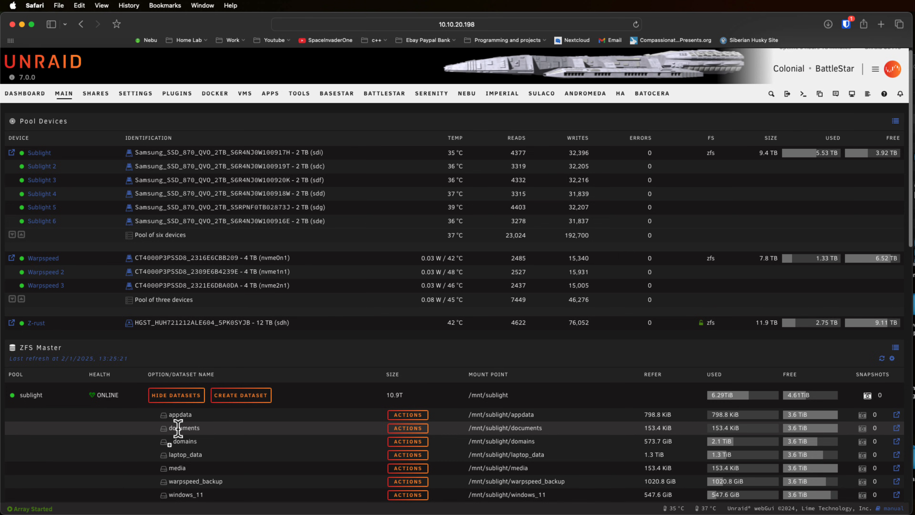
left_click(241, 395)
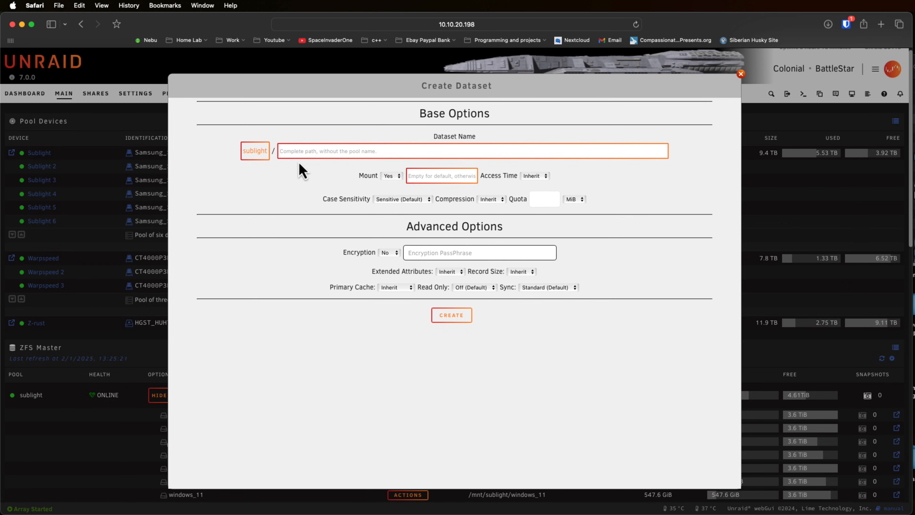
left_click(295, 150)
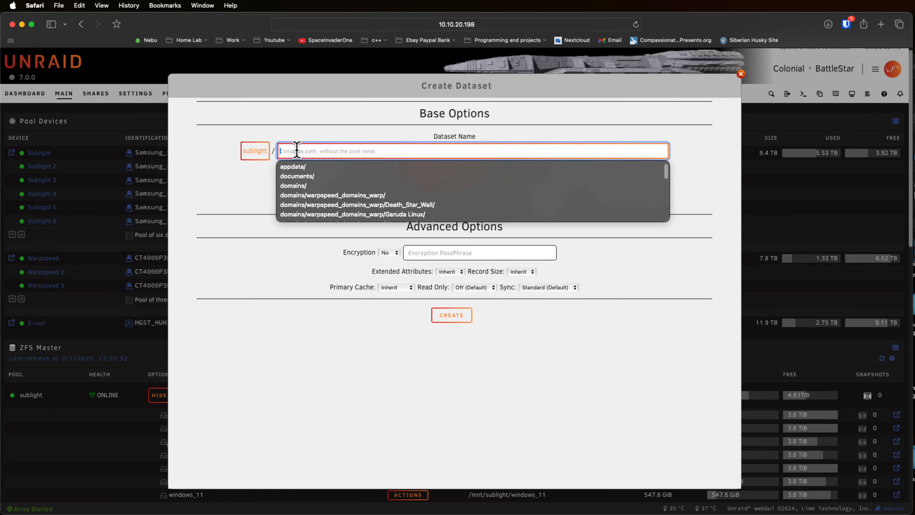
left_click(303, 178)
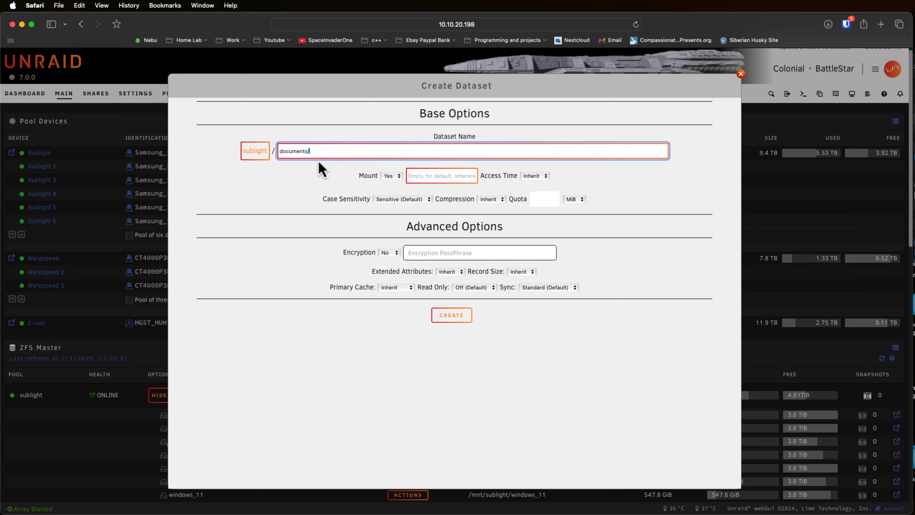
left_click(323, 152)
type("important_data")
Set the new dataset's compression to gzip and its quota to 1000 MiB, and create it
left_click(488, 201)
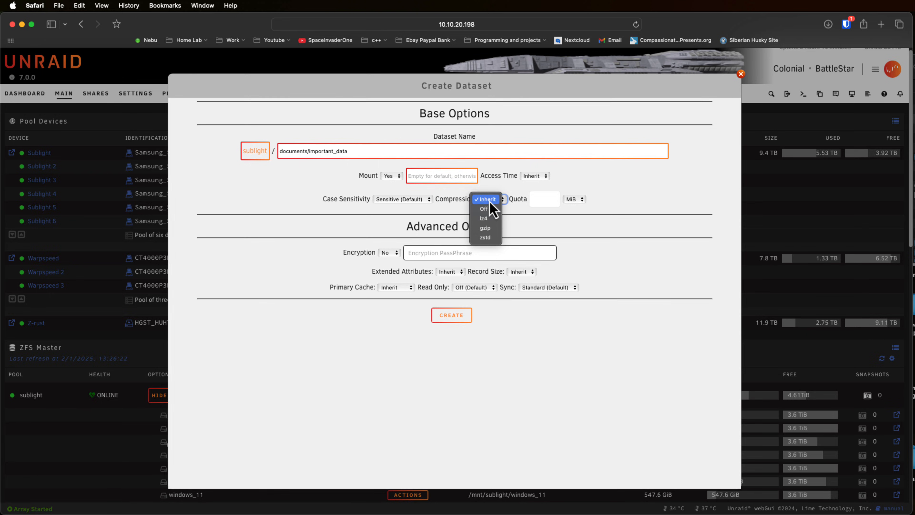
left_click(487, 231)
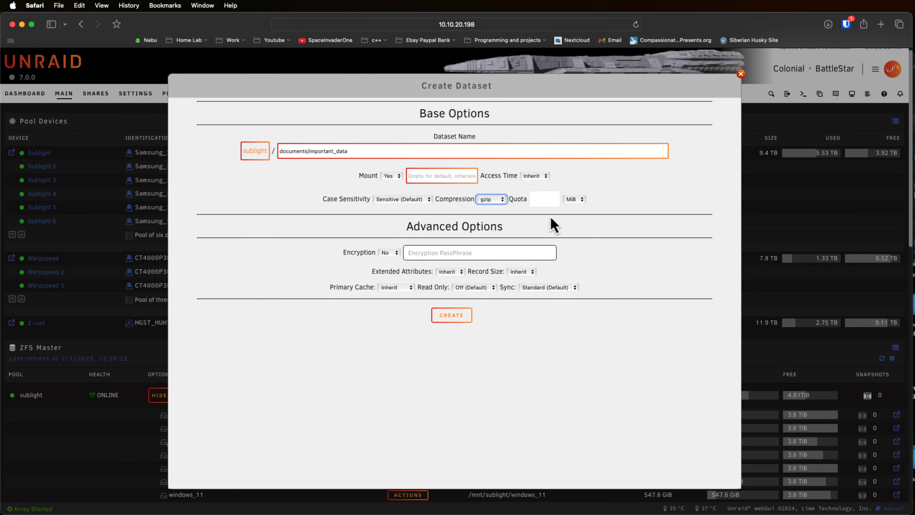
left_click(540, 199)
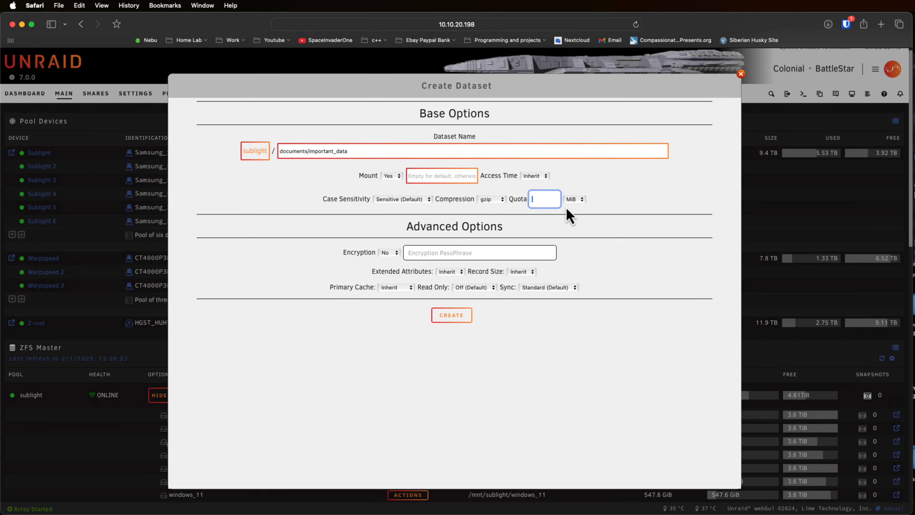
type("1000")
left_click(453, 317)
left_click(453, 322)
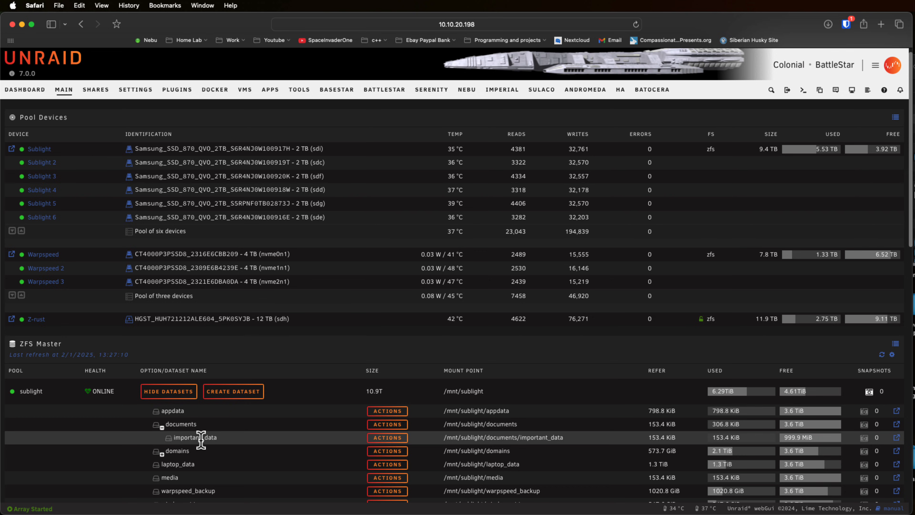
Browse into important_data within the documents dataset and upload the file unraid-7.0.0-rc.2.txt
left_click(896, 424)
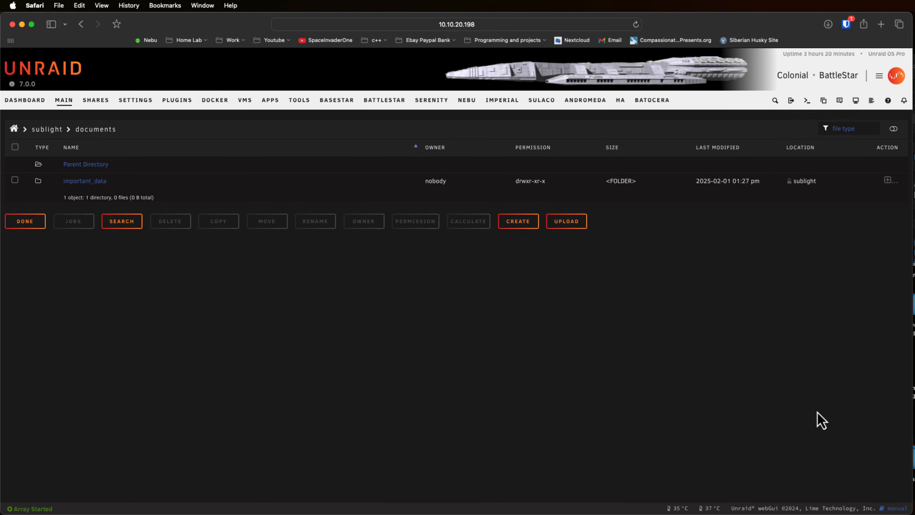
left_click(86, 182)
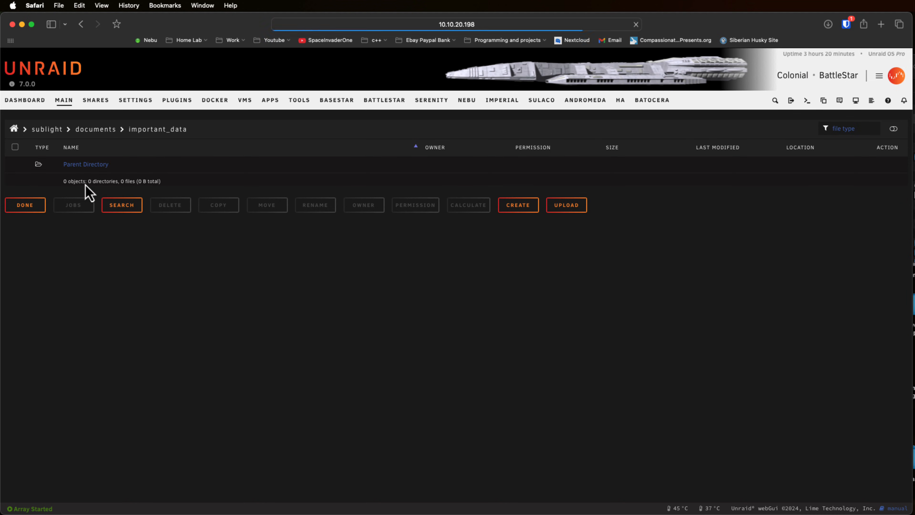
left_click(569, 211)
left_click(345, 220)
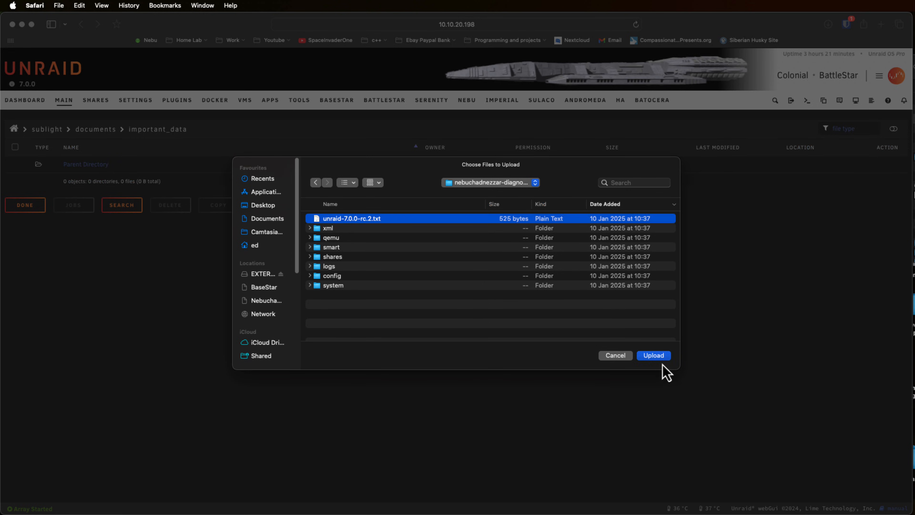
left_click(654, 356)
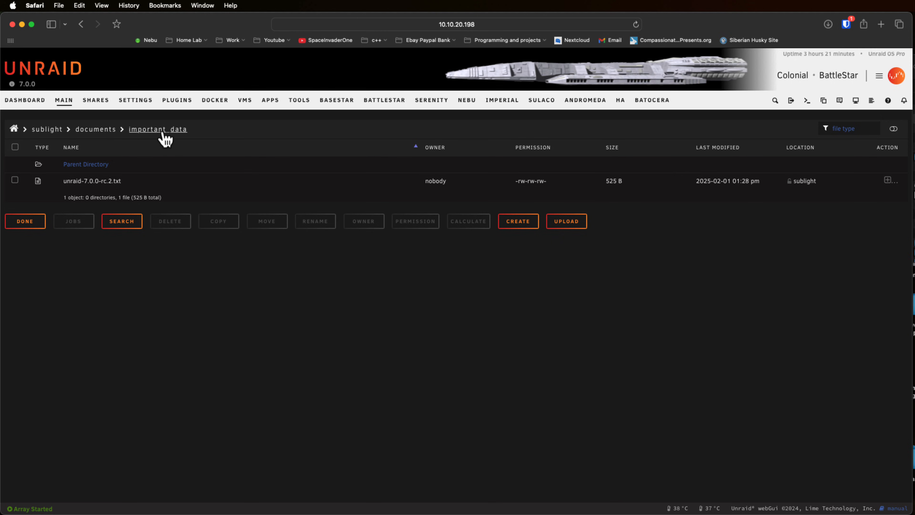
Try to delete important_data from the documents directory with the file manager, and return to the parent directory
left_click(98, 130)
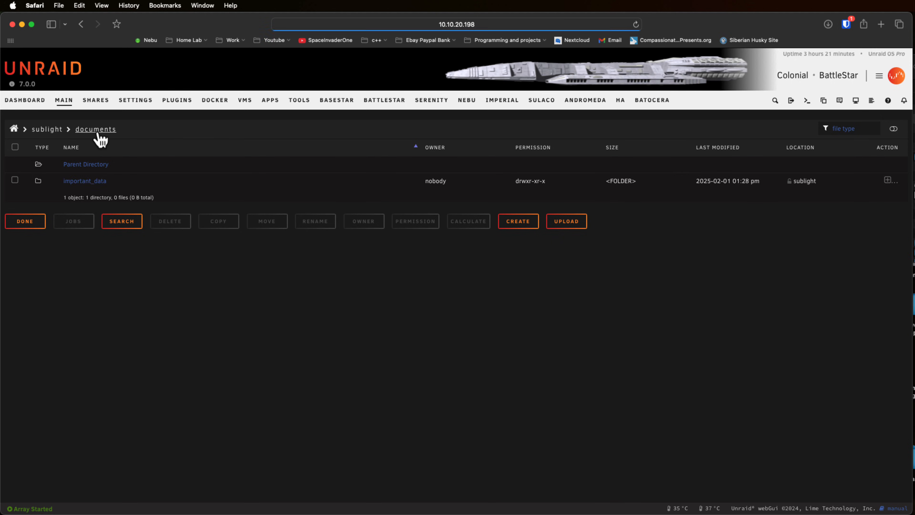
left_click(15, 180)
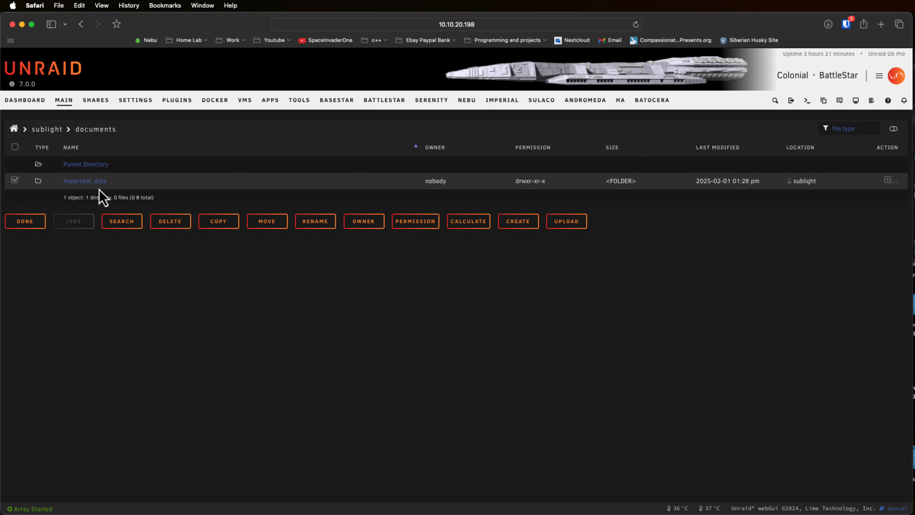
left_click(177, 229)
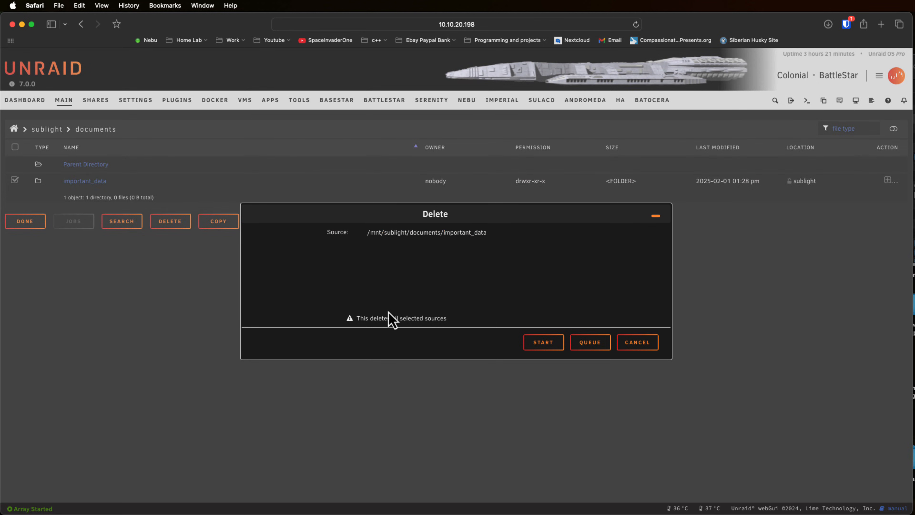
left_click(544, 345)
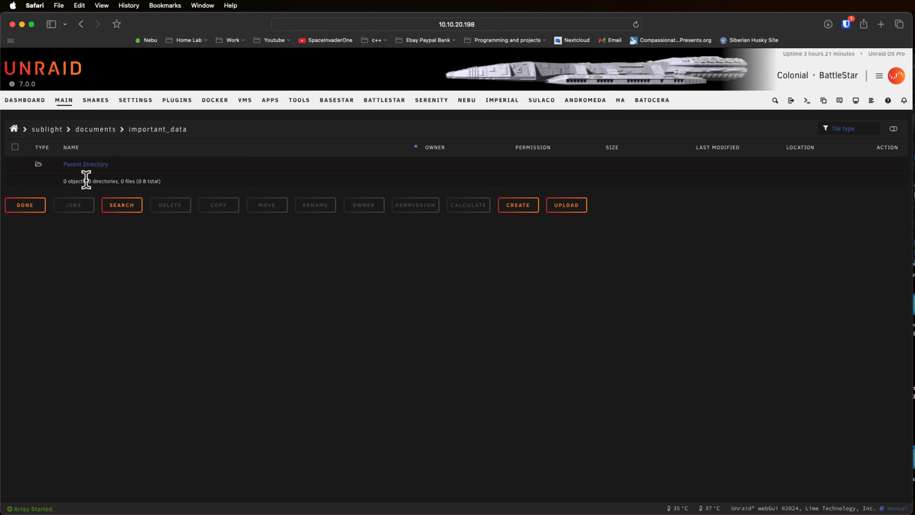
left_click(91, 166)
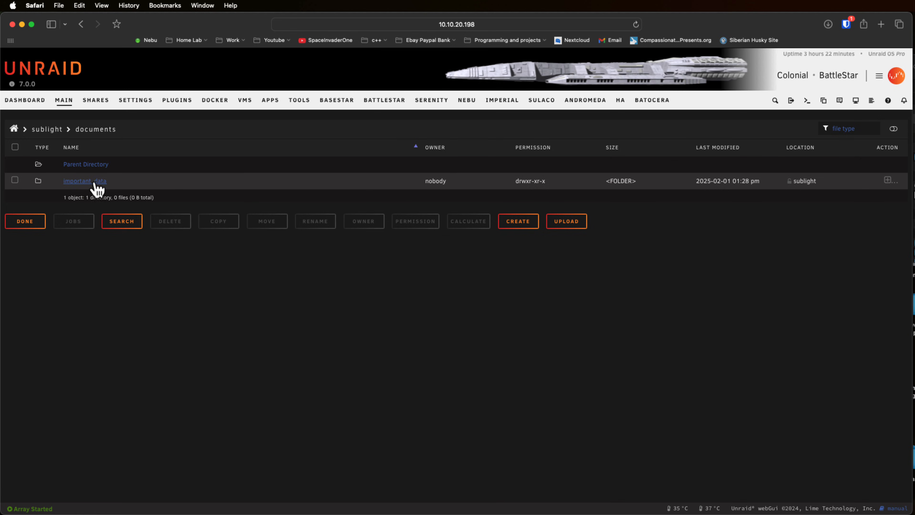
Destroy the important_data dataset under sublight/documents in ZFS Master
left_click(65, 102)
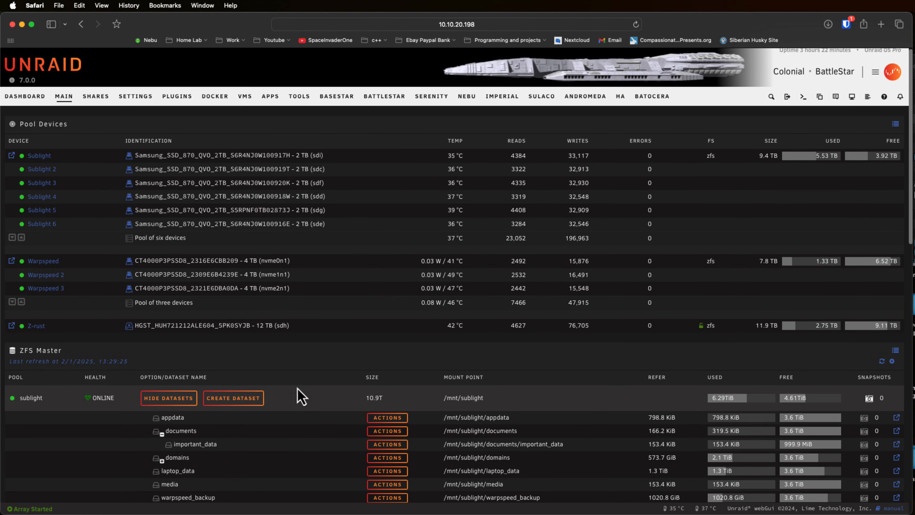
left_click(387, 444)
scroll(414, 405, "down", 3)
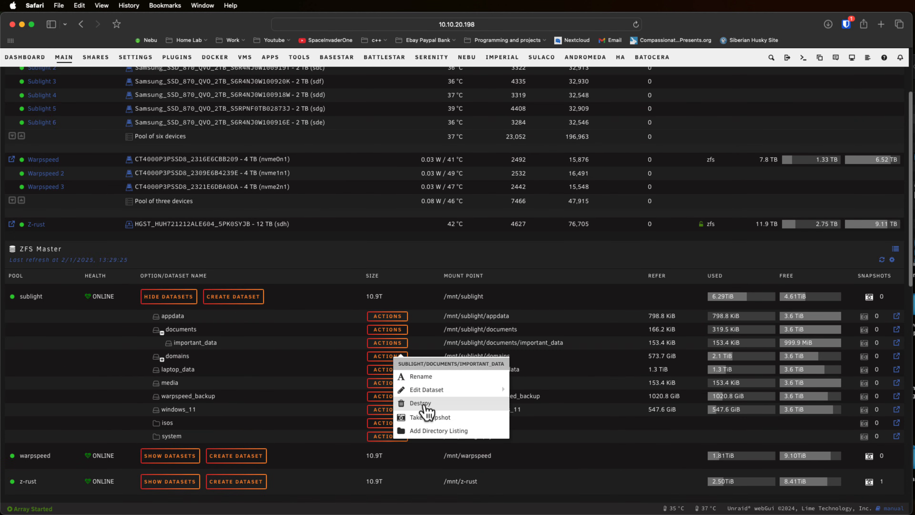
left_click(425, 405)
left_click(427, 344)
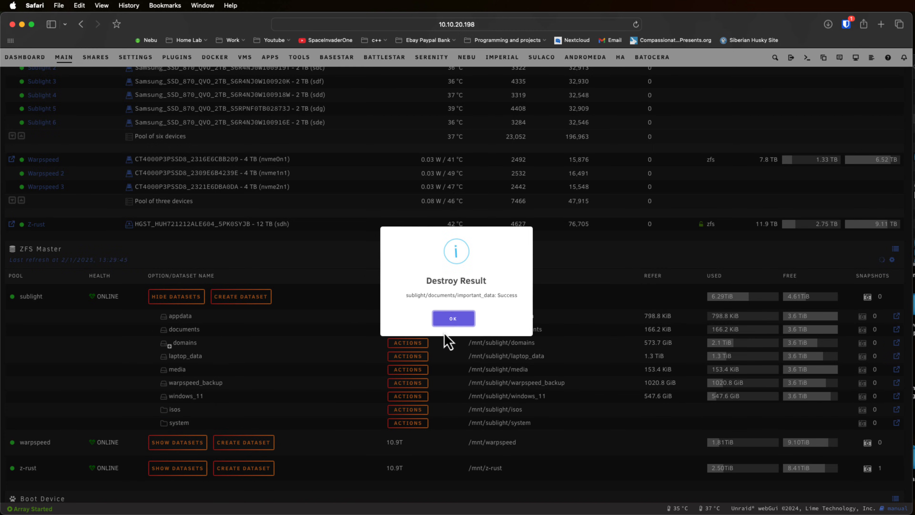
left_click(450, 318)
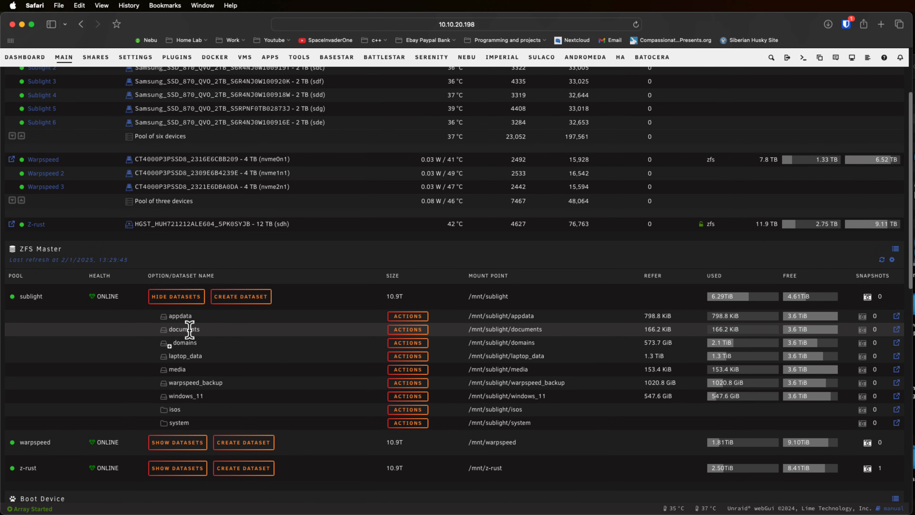
Start another dataset in the sublight pool with the path documents/financial
left_click(242, 296)
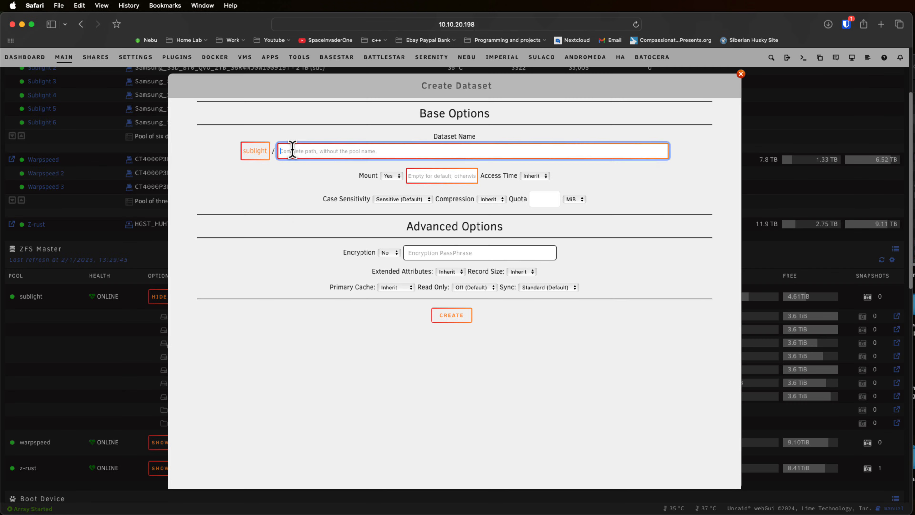
left_click(290, 150)
left_click(308, 180)
type("financial")
Enable encryption for the new dataset, enter the encryption passphrase and create it
left_click(389, 255)
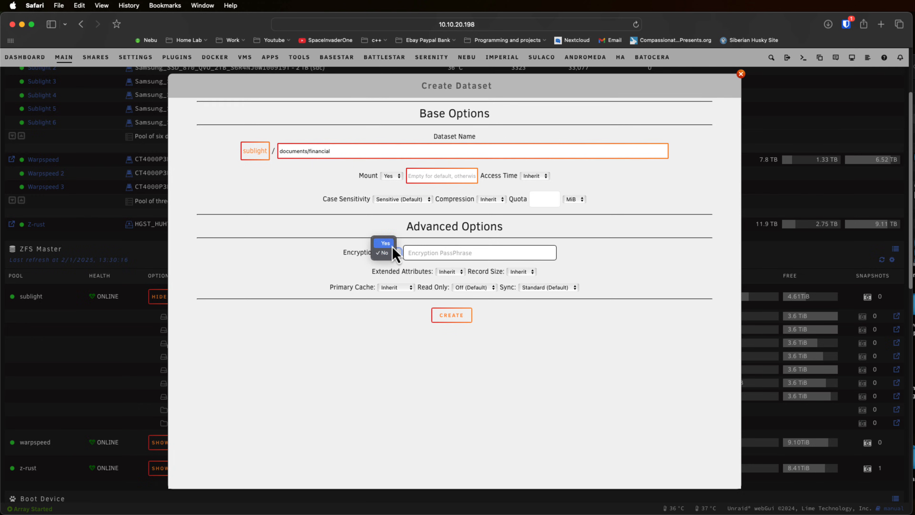
left_click(391, 245)
left_click(445, 255)
type("•••")
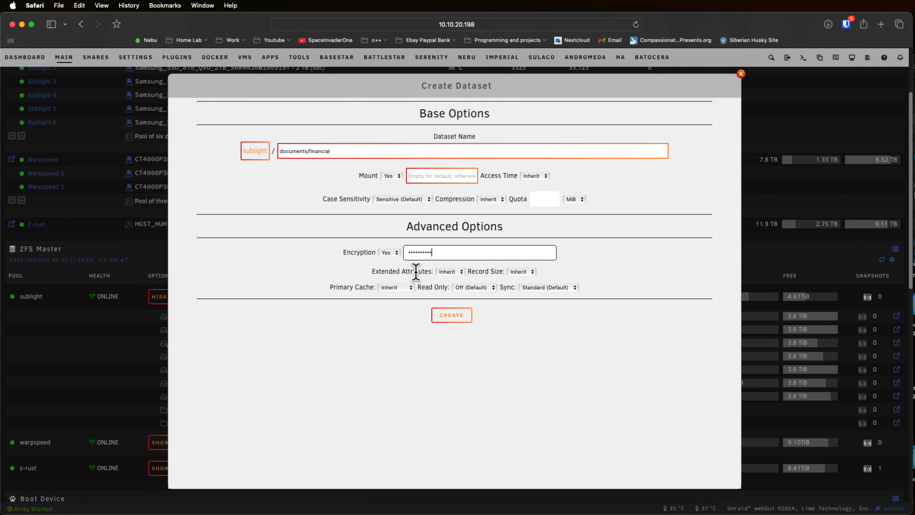
left_click(450, 317)
left_click(451, 321)
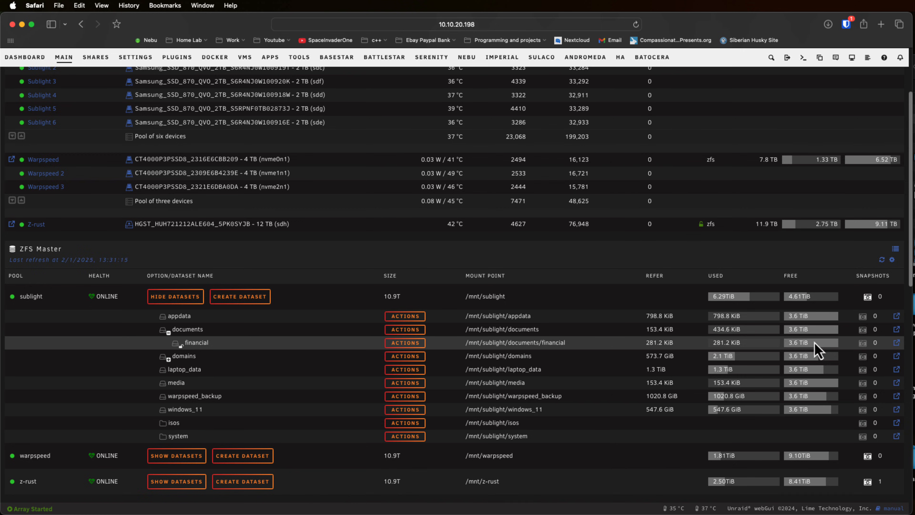
Browse into the financial dataset and upload the file unraid-7.0.0-rc.2.txt
left_click(896, 344)
left_click(568, 211)
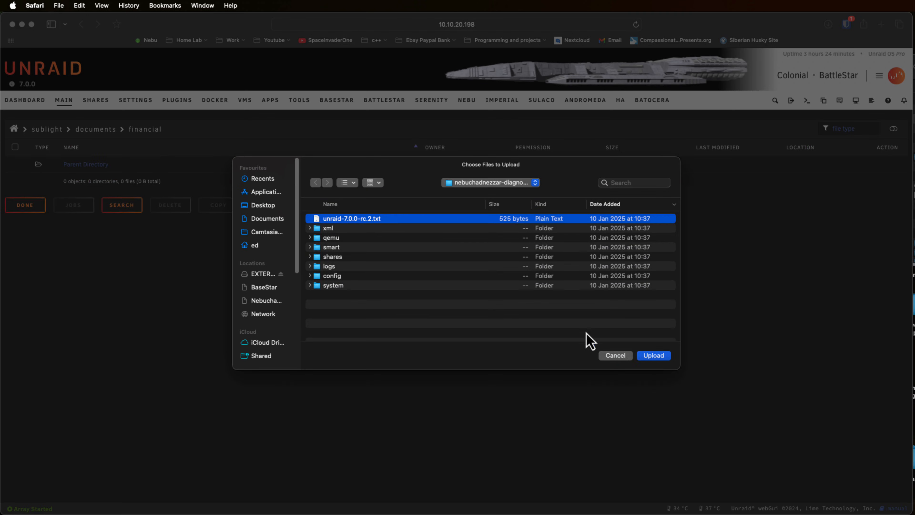
left_click(640, 352)
Lock the encrypted financial dataset under sublight/documents in ZFS Master
left_click(64, 101)
scroll(196, 317, "down", 1)
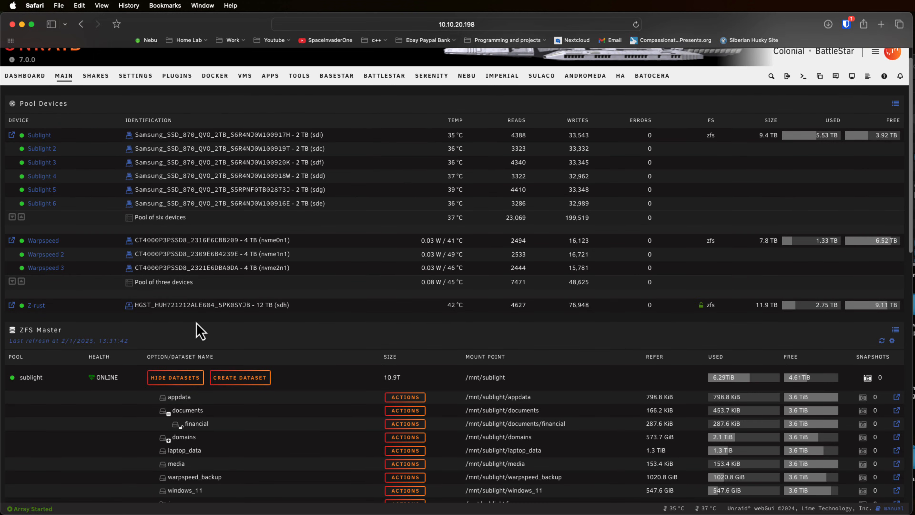
left_click(405, 424)
scroll(432, 432, "down", 4)
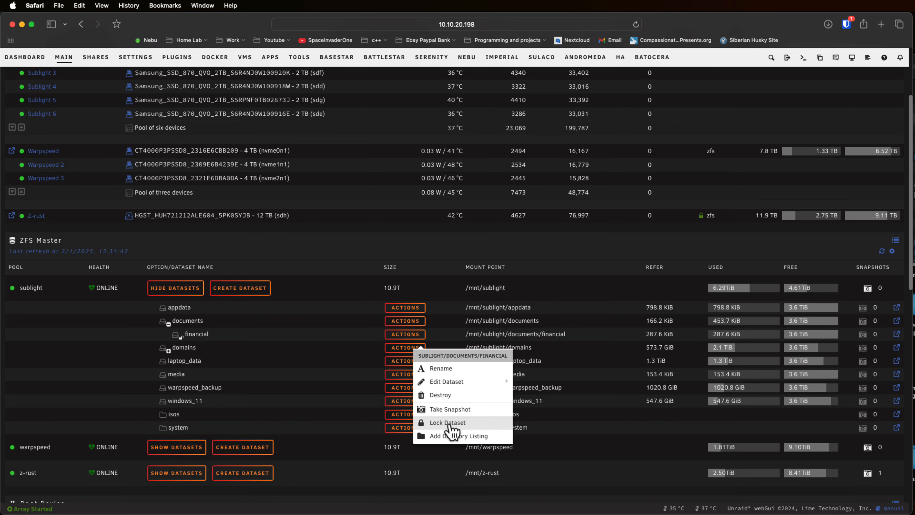
left_click(450, 424)
left_click(453, 317)
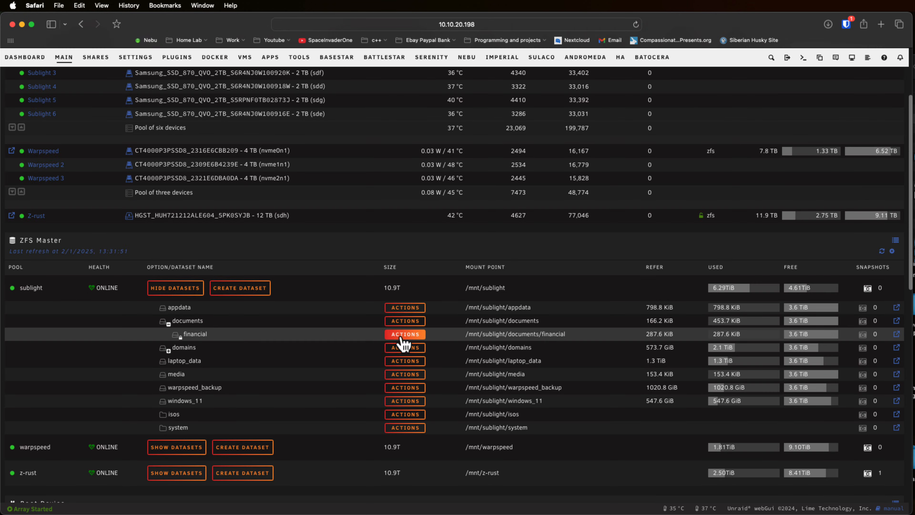
Check the contents of the locked financial dataset, return to the pool overview and unlock the dataset with its passphrase
left_click(896, 333)
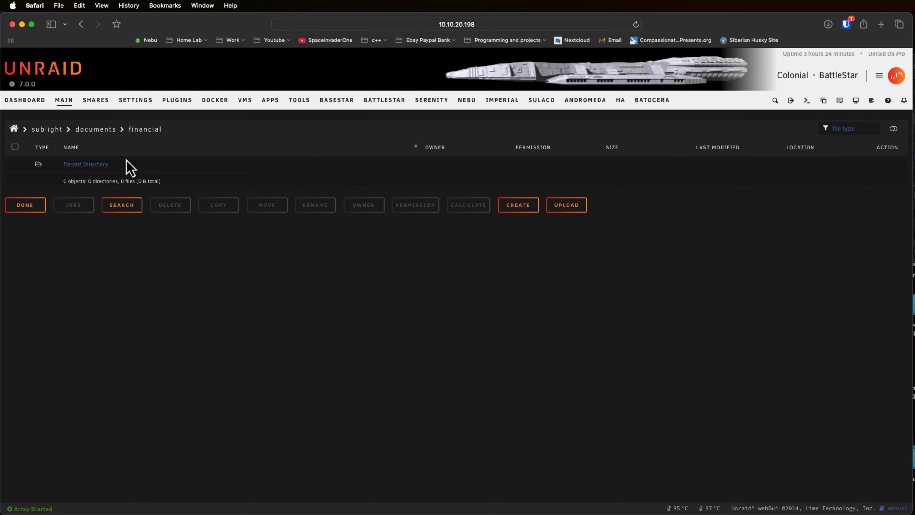
left_click(67, 102)
scroll(216, 306, "down", 1)
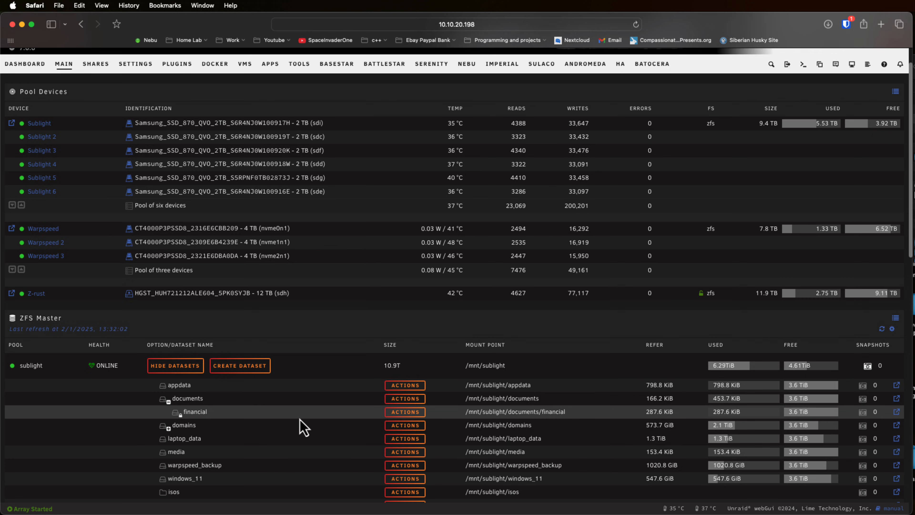
left_click(403, 414)
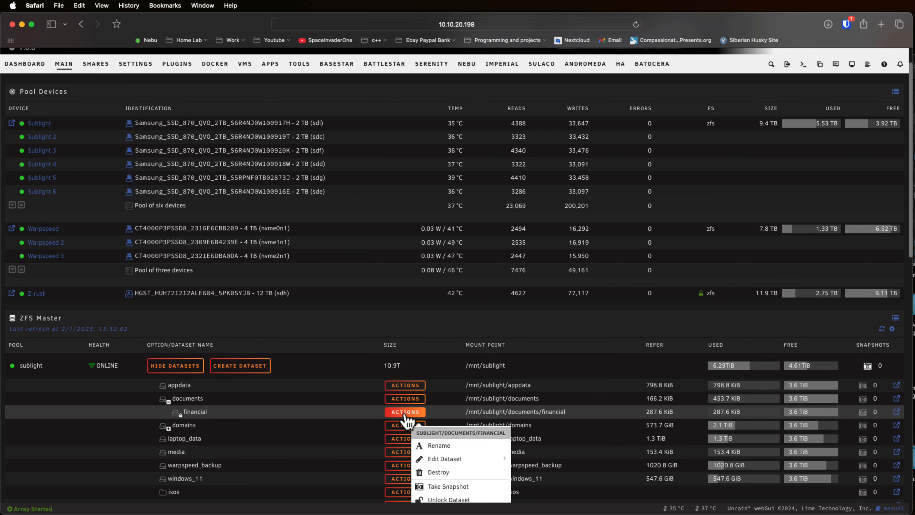
scroll(432, 454, "down", 2)
left_click(446, 460)
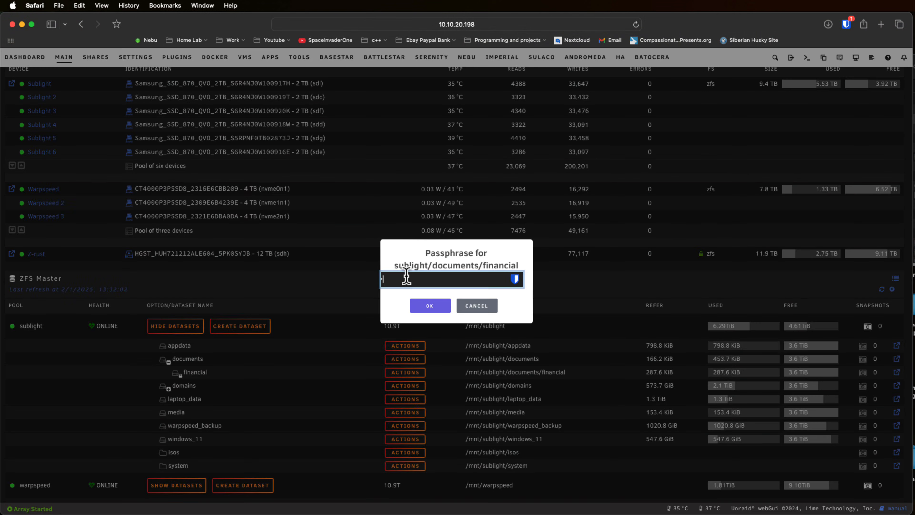
left_click(428, 306)
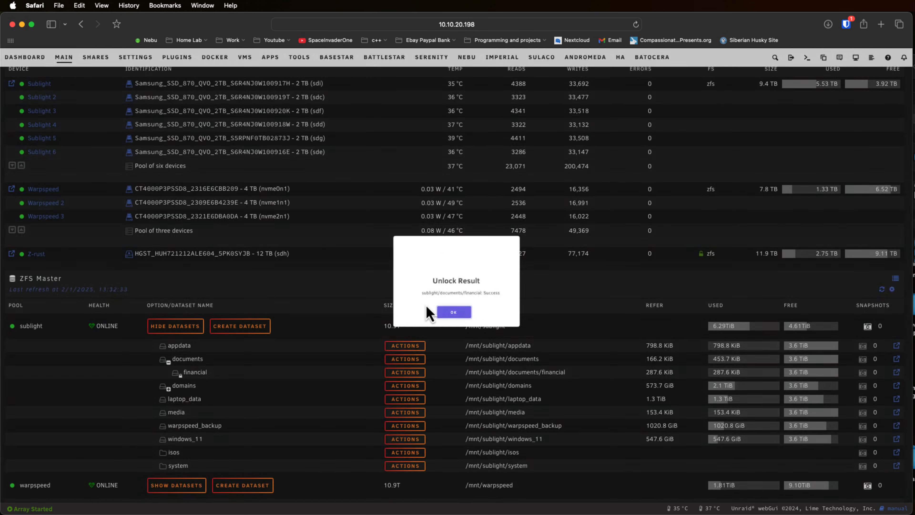
left_click(429, 310)
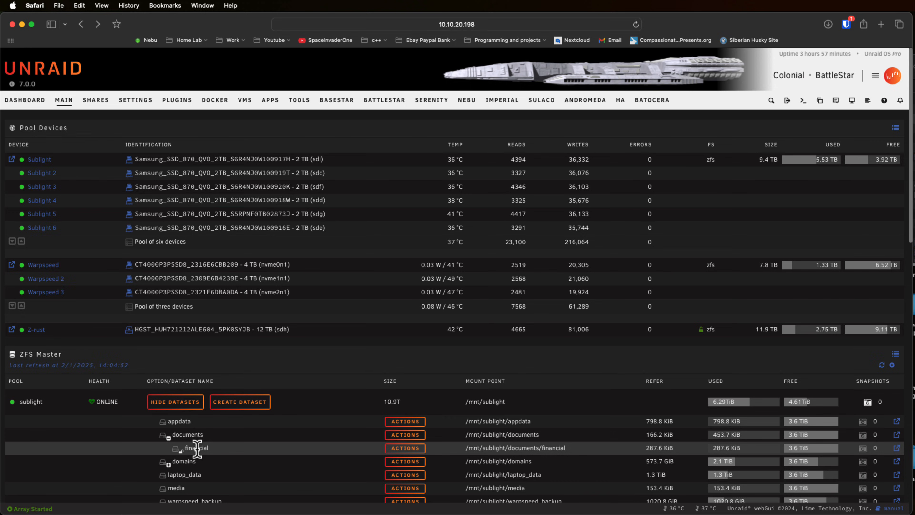
Take a snapshot of the sublight/documents/financial dataset in ZFS Master, keeping the suggested snapshot settings
left_click(405, 448)
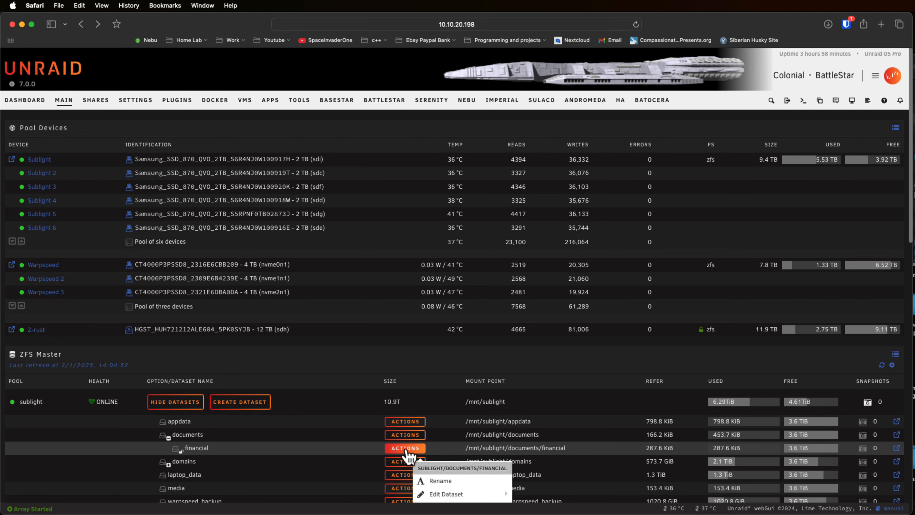
scroll(408, 453, "down", 3)
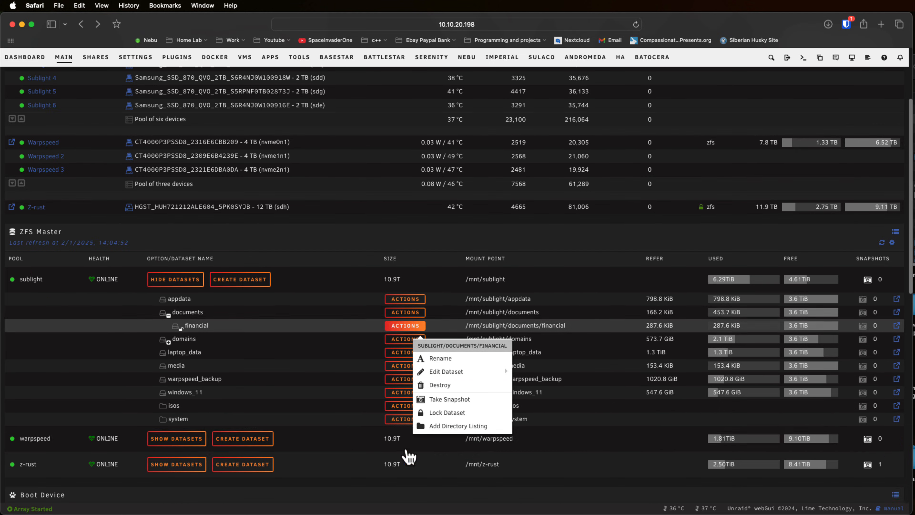
left_click(446, 399)
left_click(430, 341)
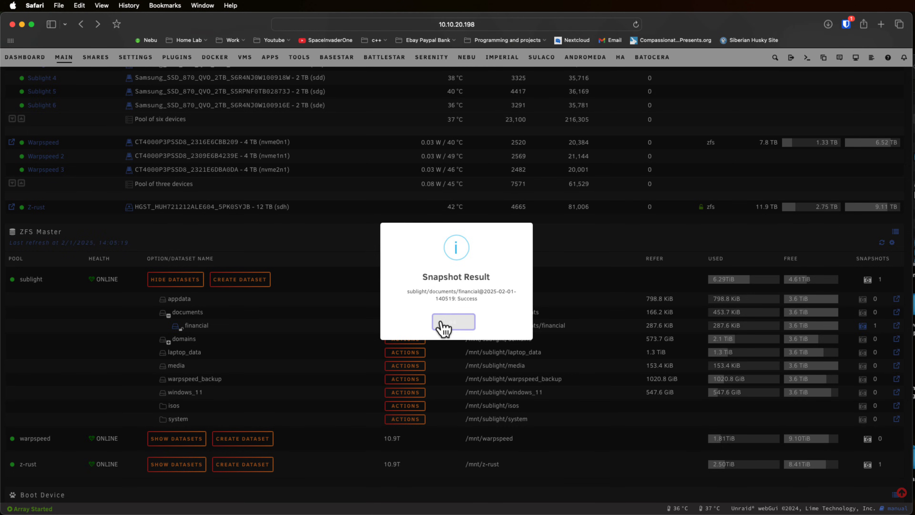
left_click(451, 324)
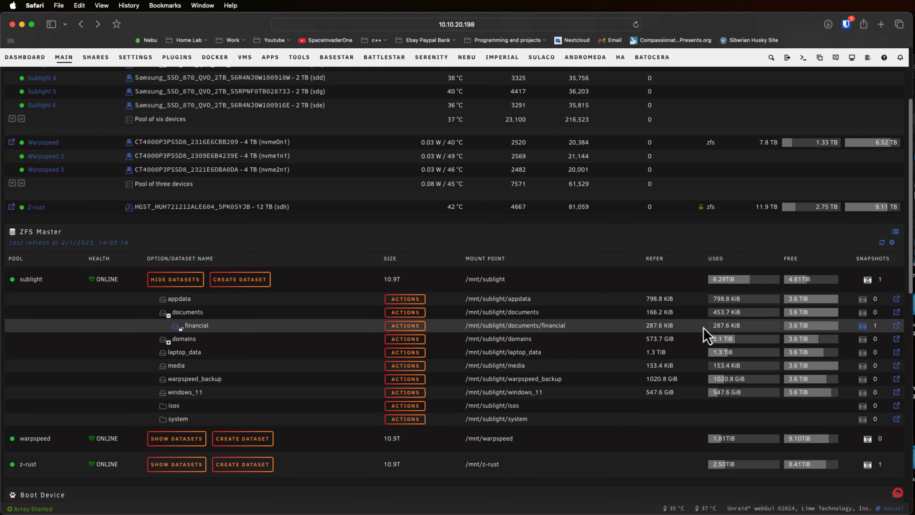
Browse into the financial dataset, delete the file unraid-7.0.0-rc.2.txt and return to the pool overview
left_click(896, 326)
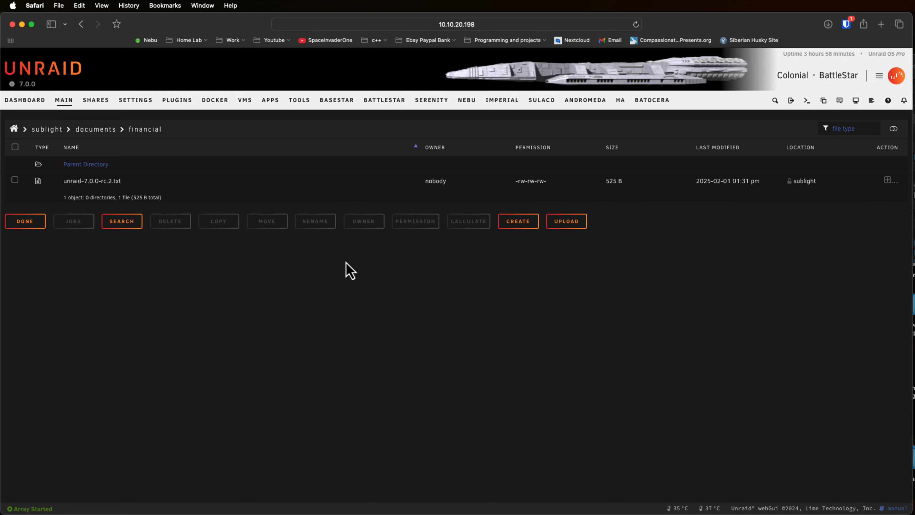
left_click(15, 179)
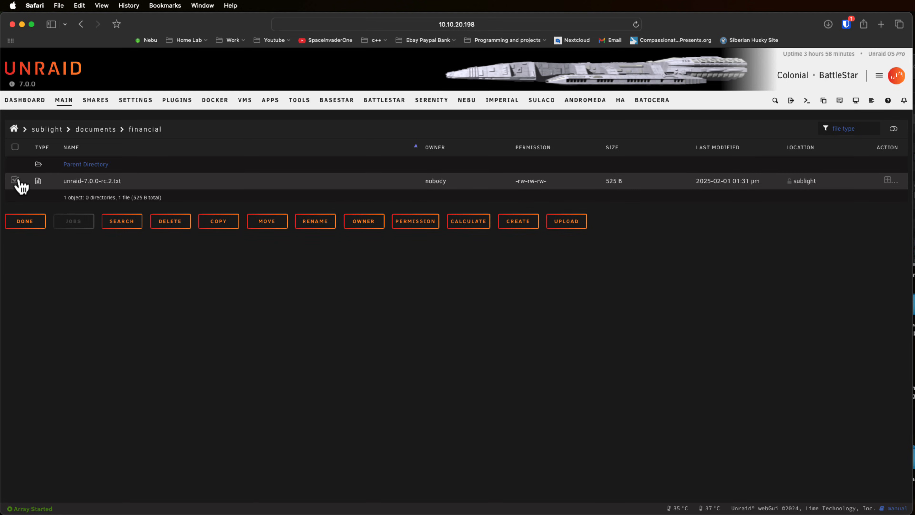
left_click(158, 226)
left_click(545, 344)
left_click(65, 101)
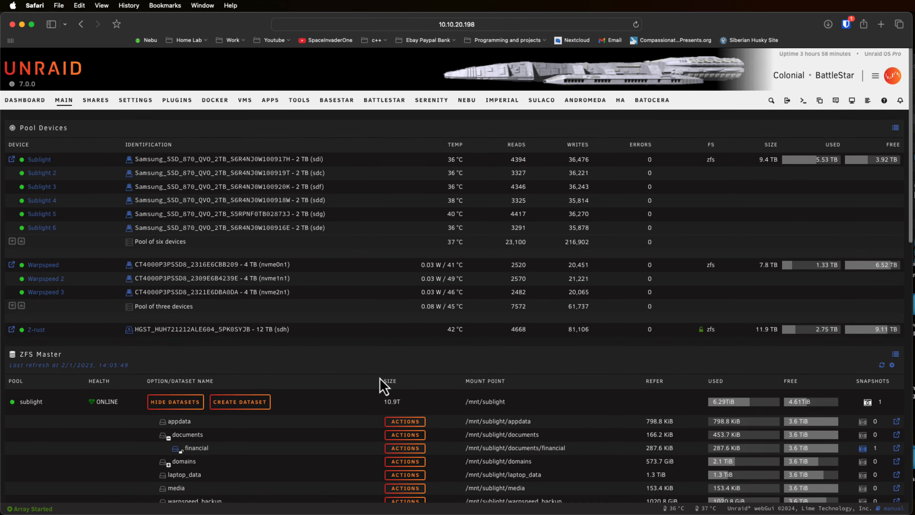
Roll the financial dataset back to its snapshot through Snapshots Admin and check the dataset's files
scroll(378, 384, "down", 1)
left_click(402, 448)
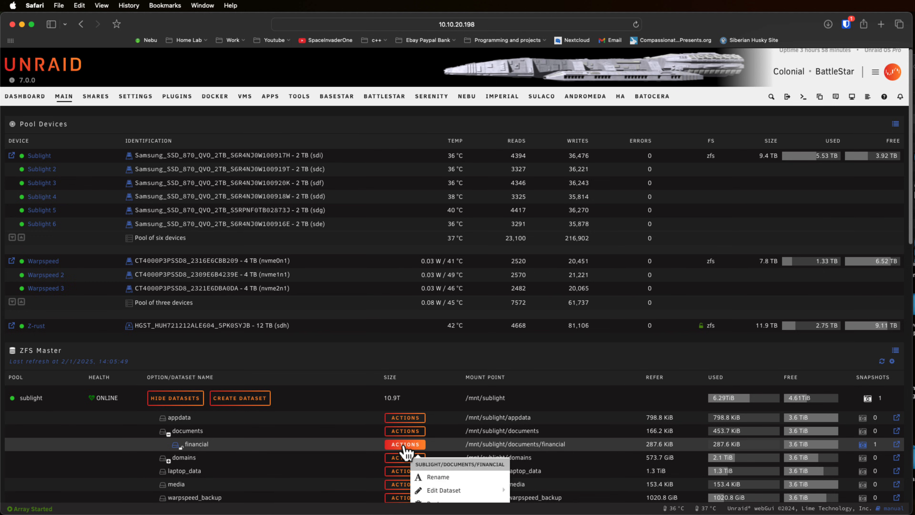
scroll(407, 454, "down", 5)
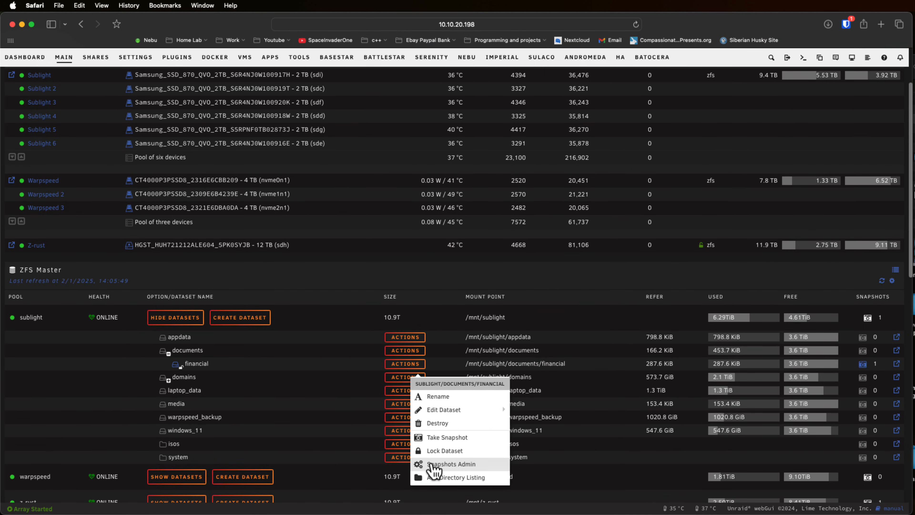
left_click(446, 465)
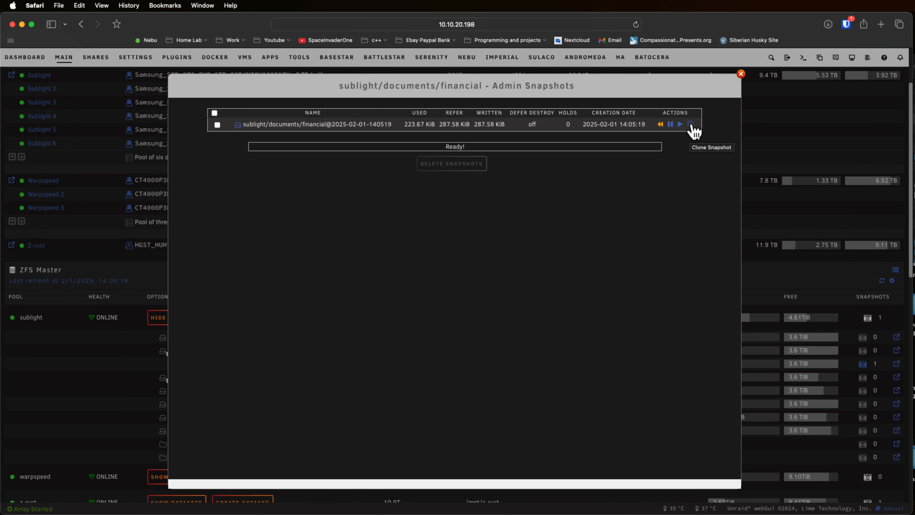
left_click(660, 124)
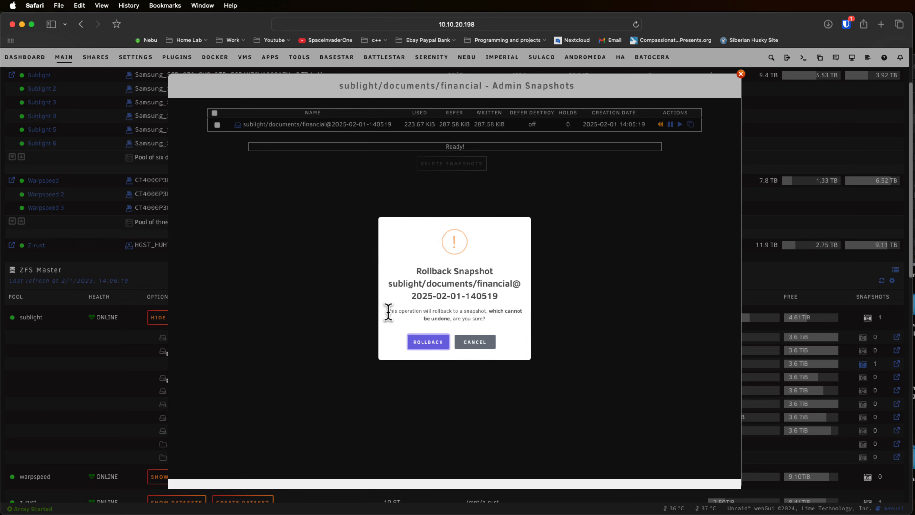
left_click_drag(388, 311, 492, 321)
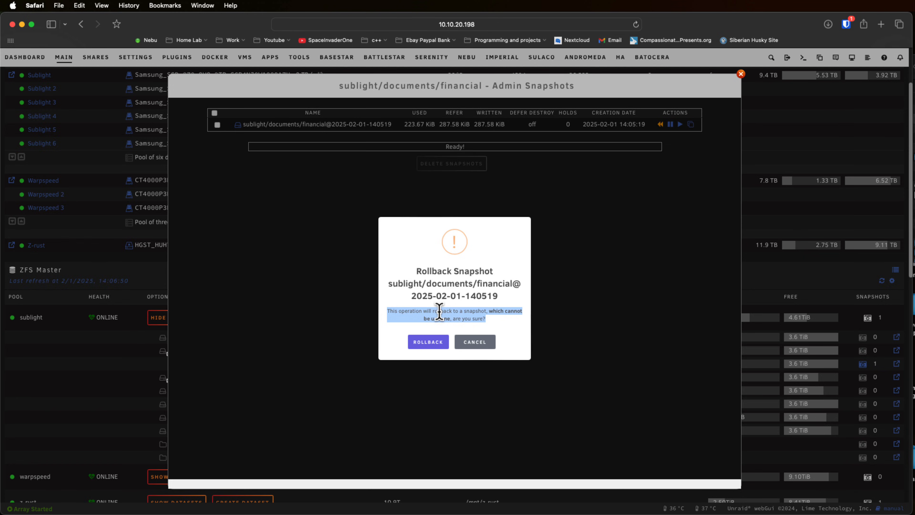
left_click(430, 343)
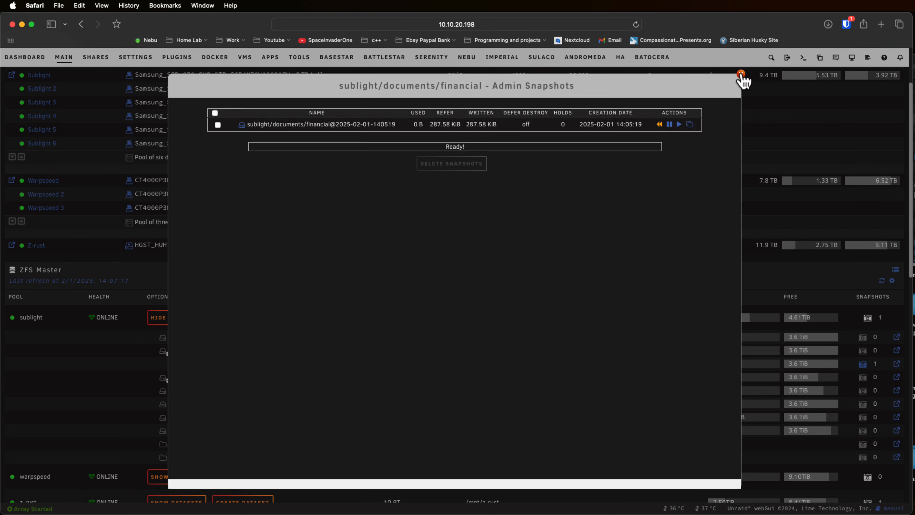
left_click(740, 74)
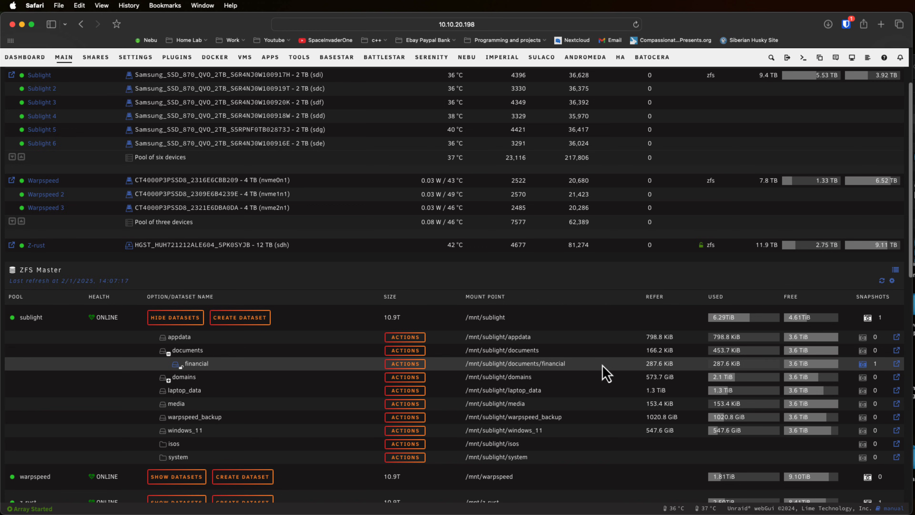
left_click(896, 363)
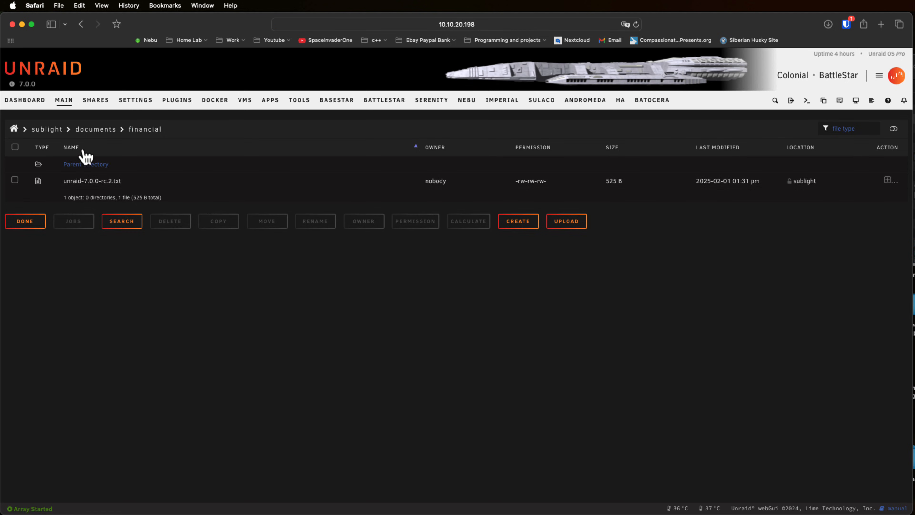
left_click(64, 100)
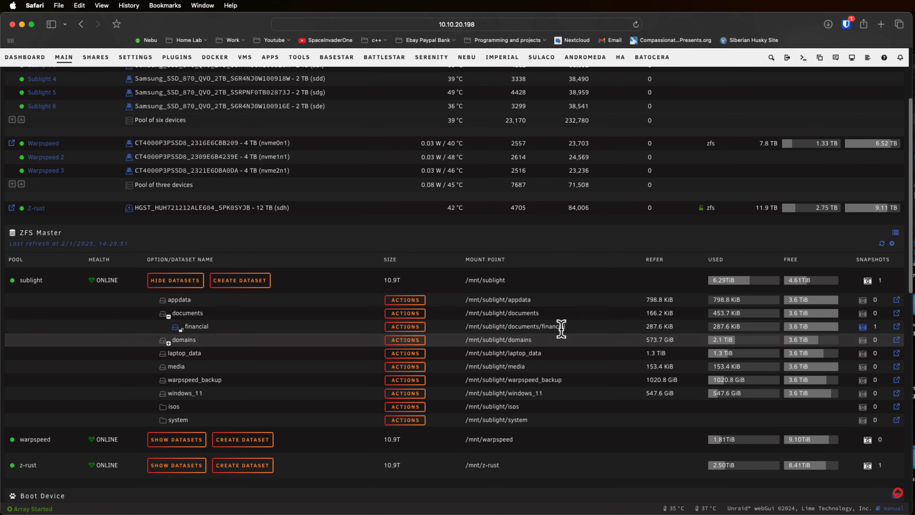
In the financial dataset, upload dhcplog.txt, syslog.txt and vfio-pci.txt, and delete unraid-7.0.0-rc.2.txt
left_click(896, 326)
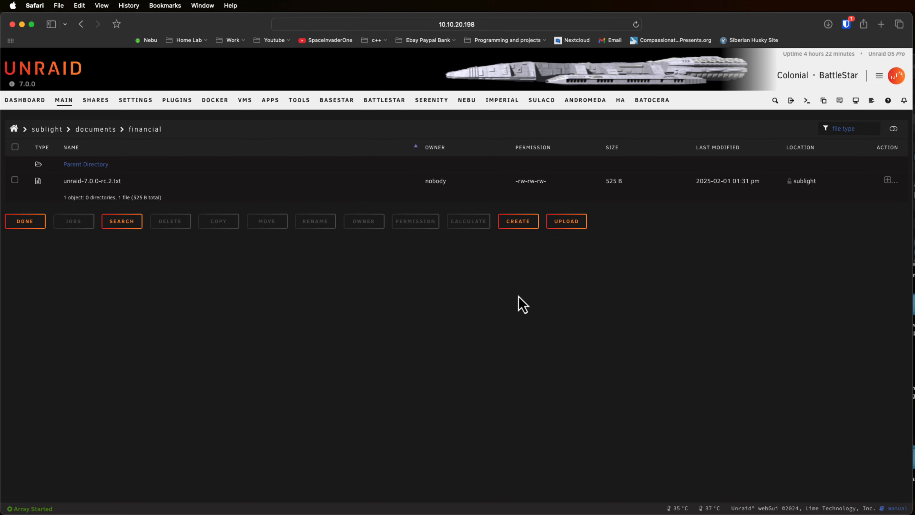
left_click(566, 224)
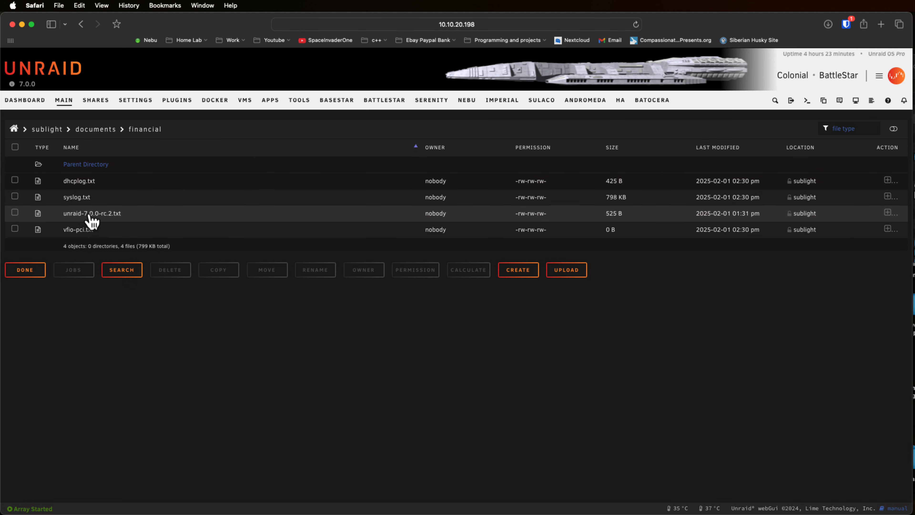
left_click(14, 213)
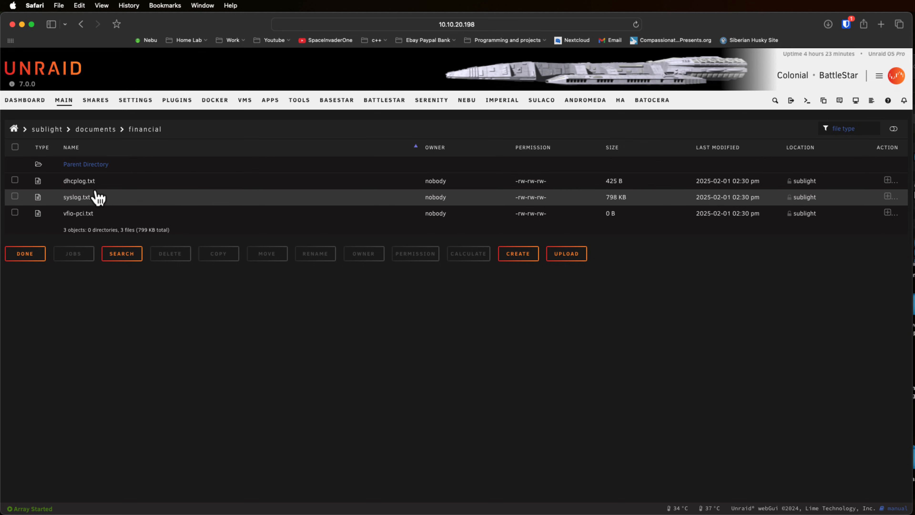
left_click(65, 103)
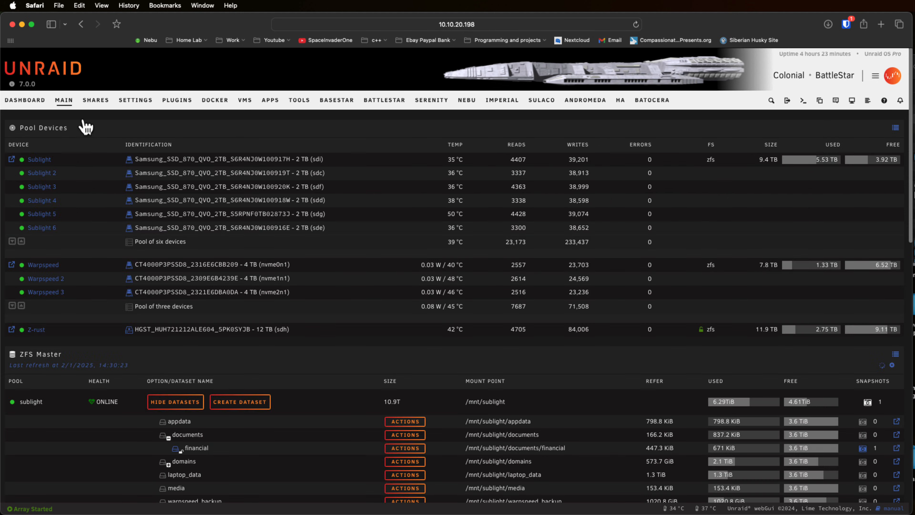
Open Snapshots Admin for the sublight/documents/financial dataset
left_click(403, 441)
scroll(407, 446, "down", 2)
scroll(407, 446, "down", 2)
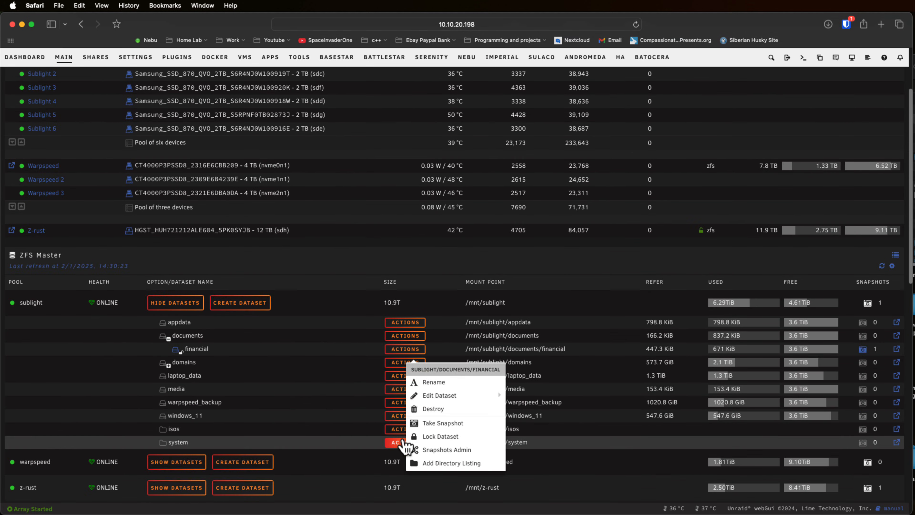
left_click(414, 451)
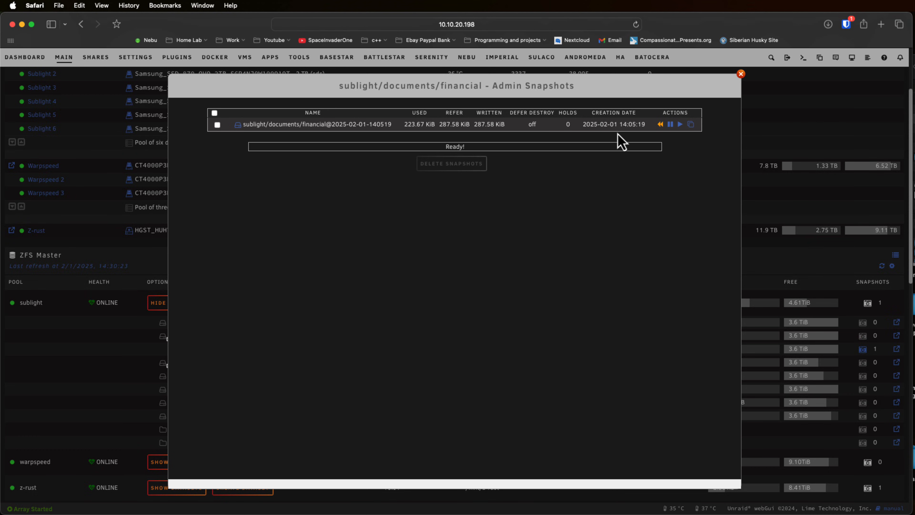
Clone the financial dataset's snapshot to the destination dataset sublight/documents/financial_clone and close the snapshot administration
left_click(691, 124)
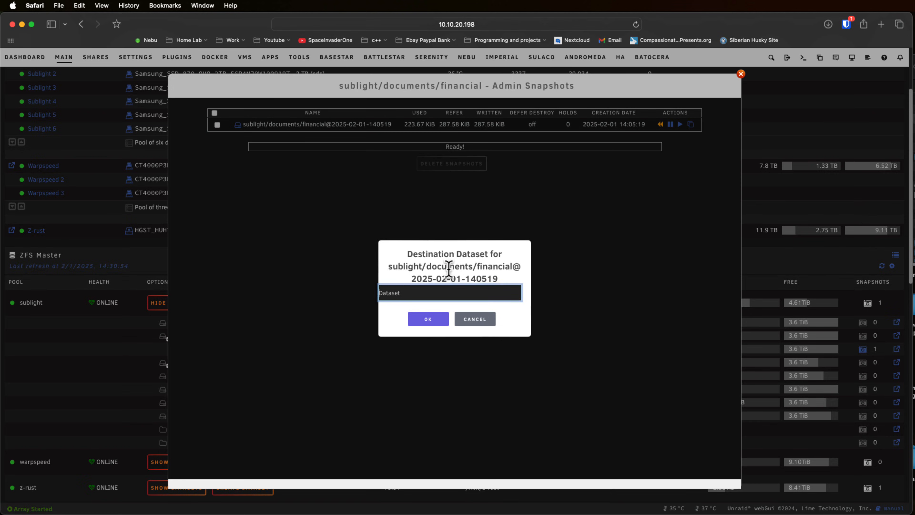
left_click(396, 306)
double_click(403, 268)
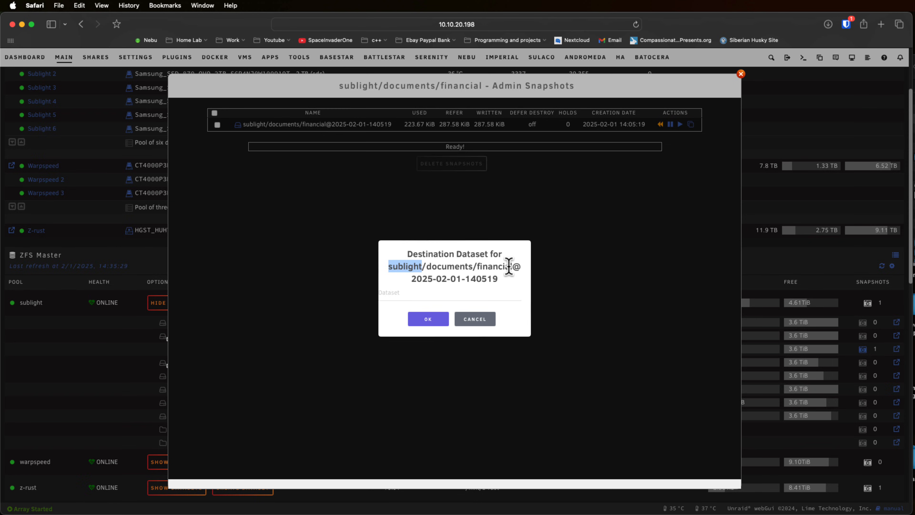
left_click_drag(513, 266, 389, 266)
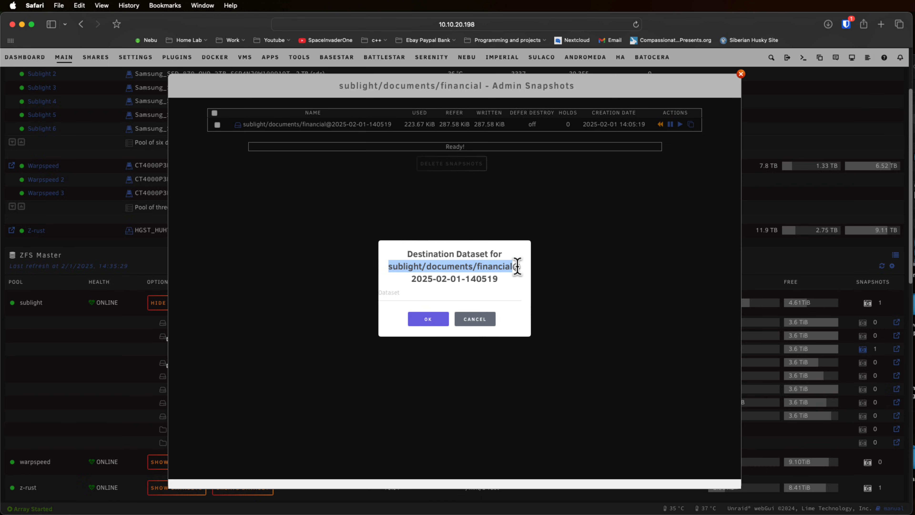
right_click(495, 269)
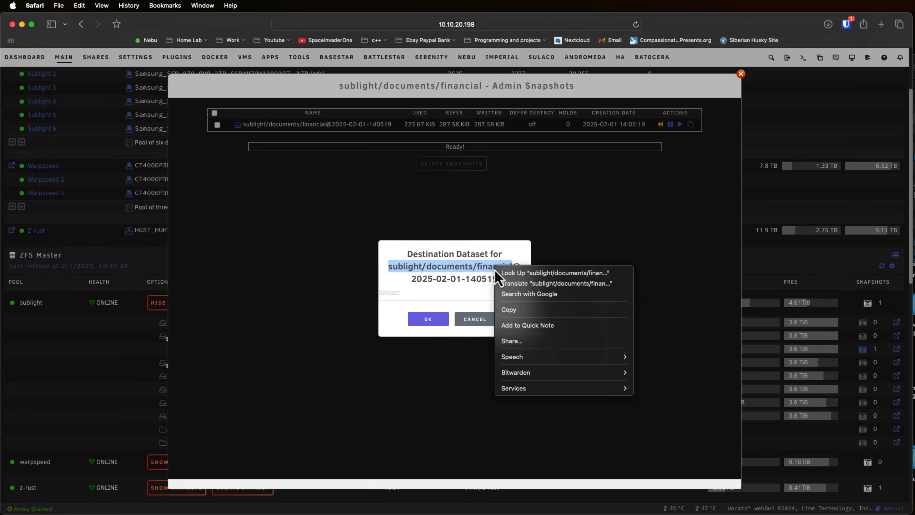
left_click(514, 310)
left_click(393, 293)
key("super+v")
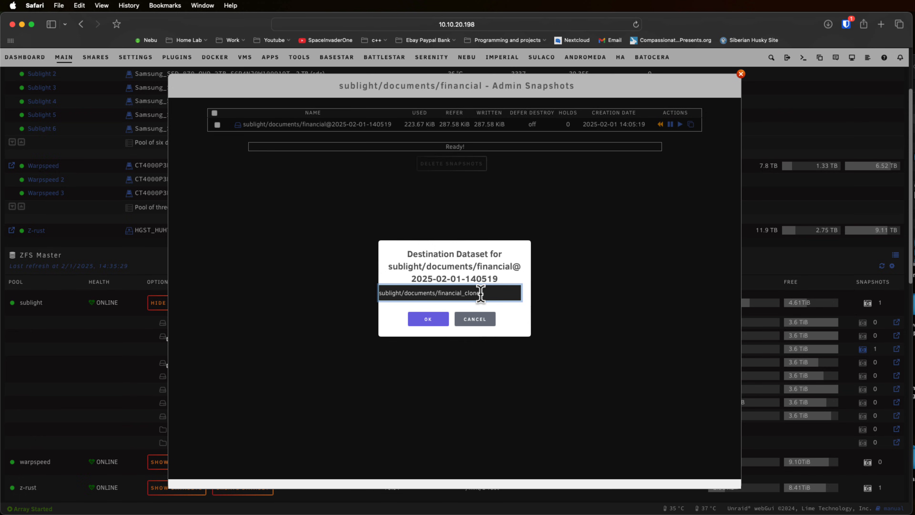
left_click(443, 319)
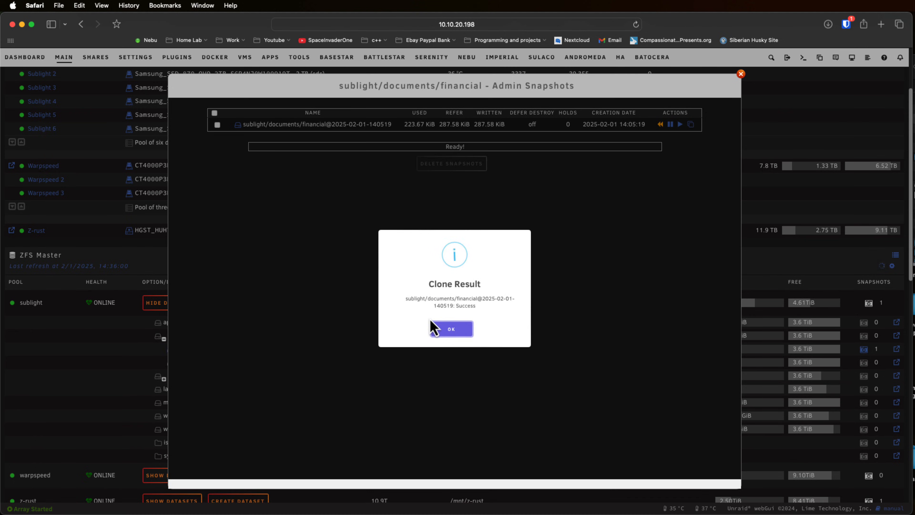
left_click(440, 327)
left_click(740, 74)
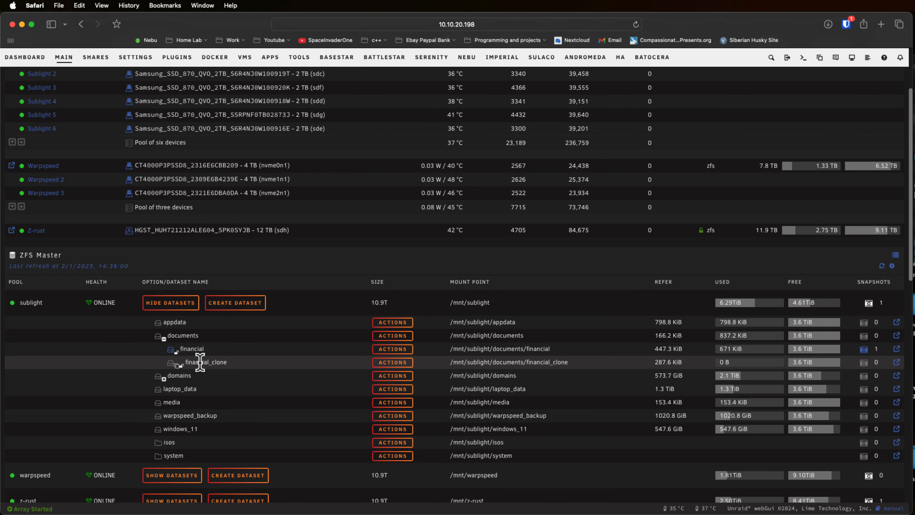
Copy unraid-7.0.0-rc.2.txt from the financial_clone dataset to the financial folder in sublight/documents
left_click(896, 362)
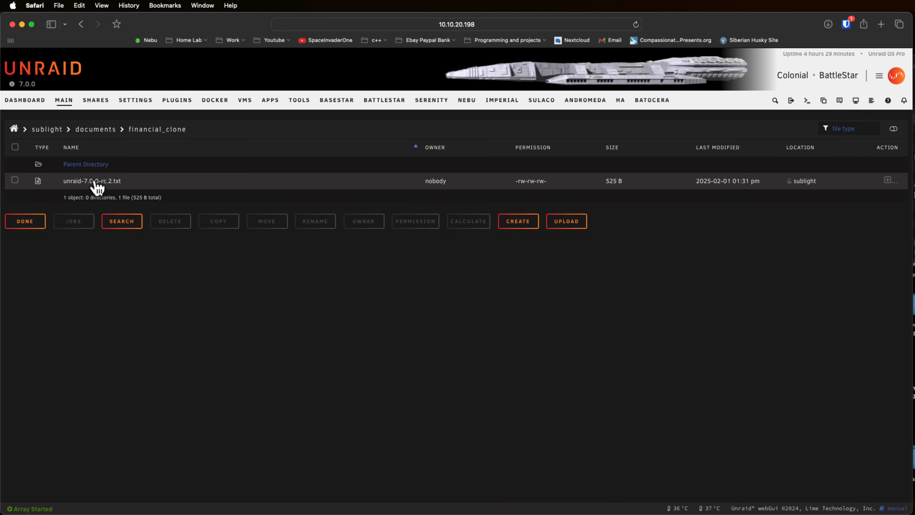
left_click(15, 180)
left_click(218, 224)
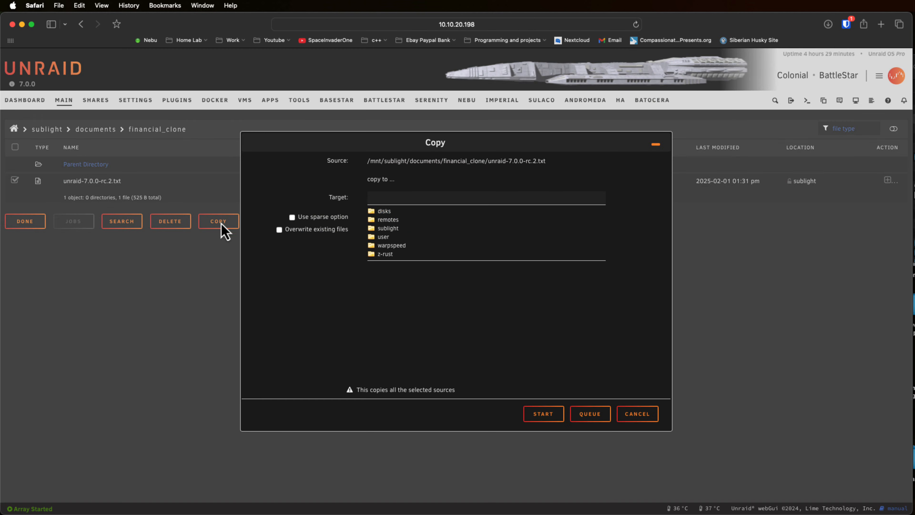
left_click(388, 228)
left_click(409, 245)
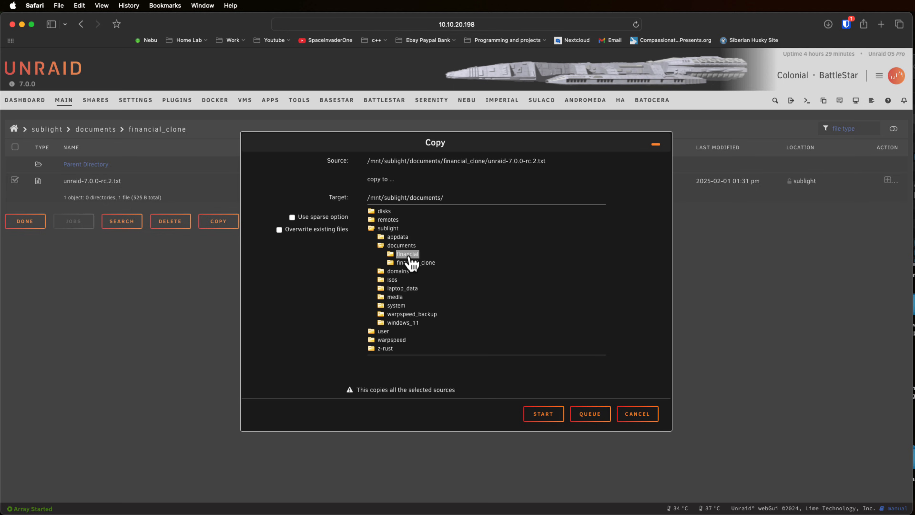
left_click(407, 254)
left_click(540, 414)
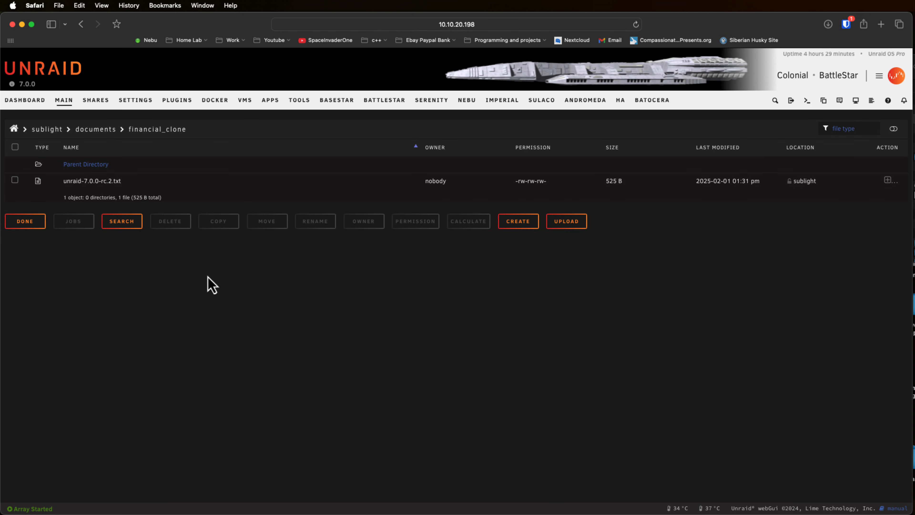
Browse the files of the sublight/documents/financial dataset to check for the copied file
left_click(64, 101)
scroll(218, 313, "down", 2)
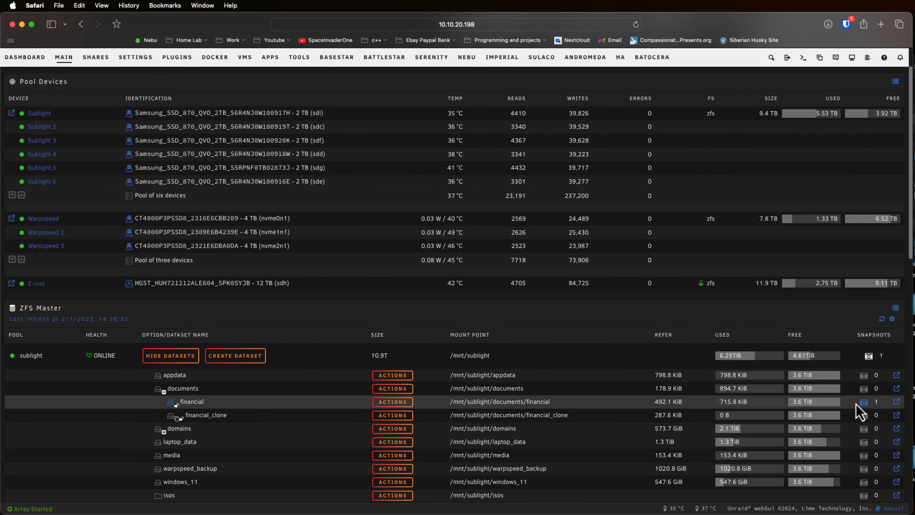
left_click(895, 402)
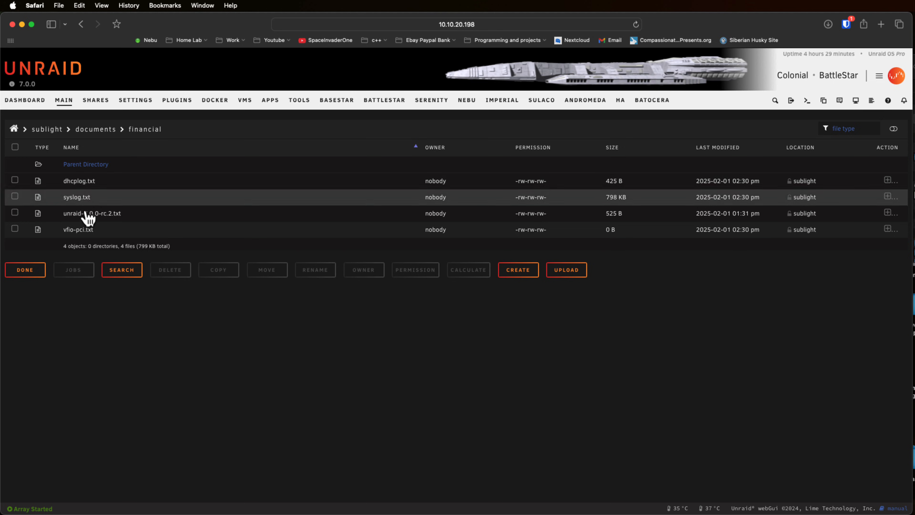
Destroy the sublight/documents/financial_clone dataset without forcing recursive destruction of children and dependents
left_click(65, 105)
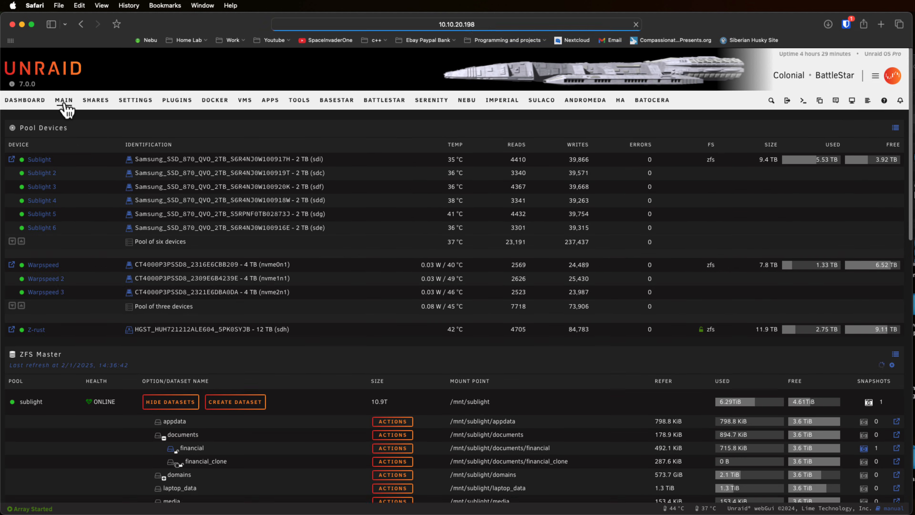
scroll(153, 292, "down", 2)
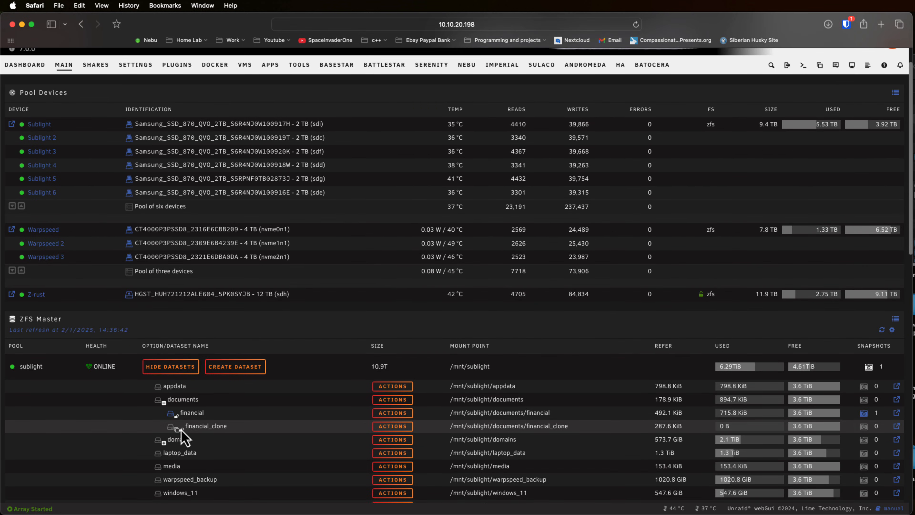
left_click(393, 427)
scroll(394, 433, "down", 2)
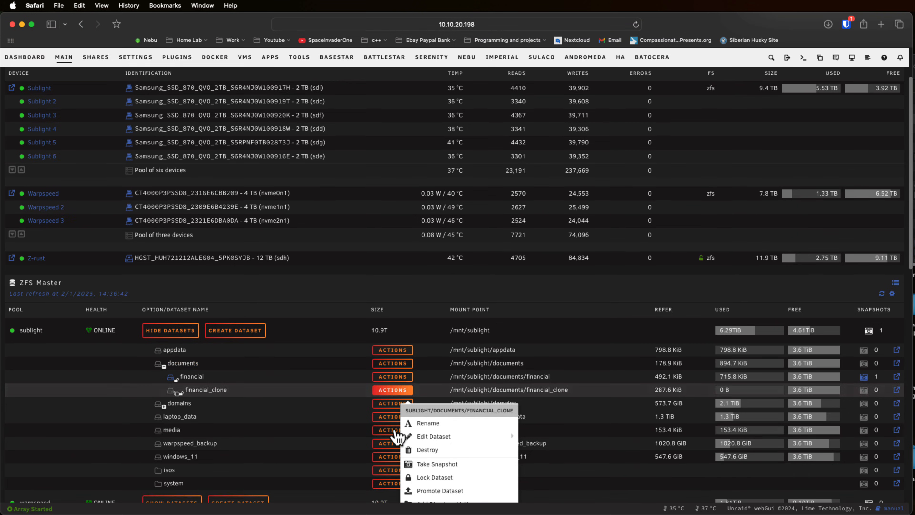
scroll(414, 433, "down", 2)
left_click(430, 412)
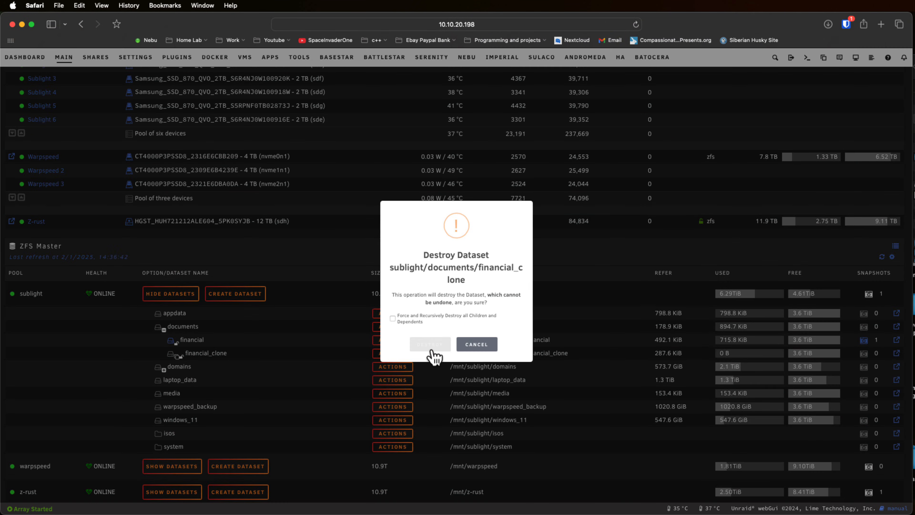
left_click(431, 346)
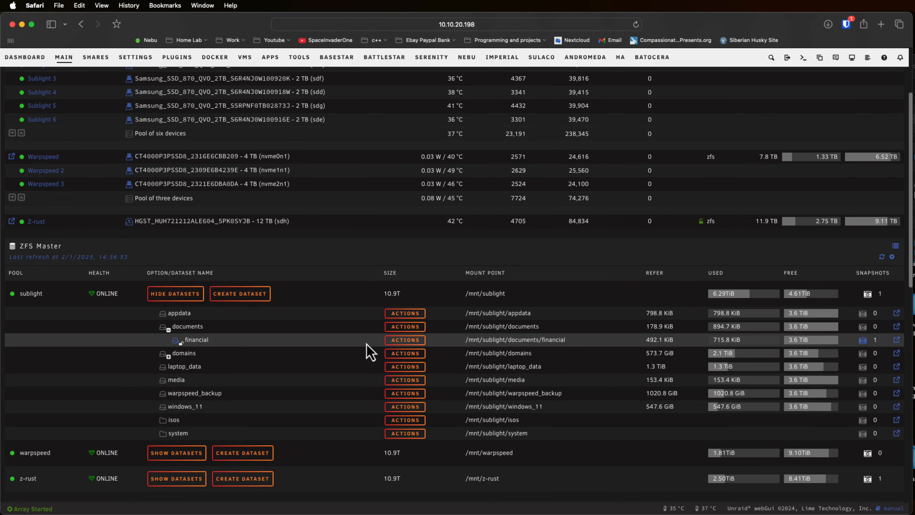
Take a non-recursive snapshot of the sublight/documents/financial dataset
left_click(398, 342)
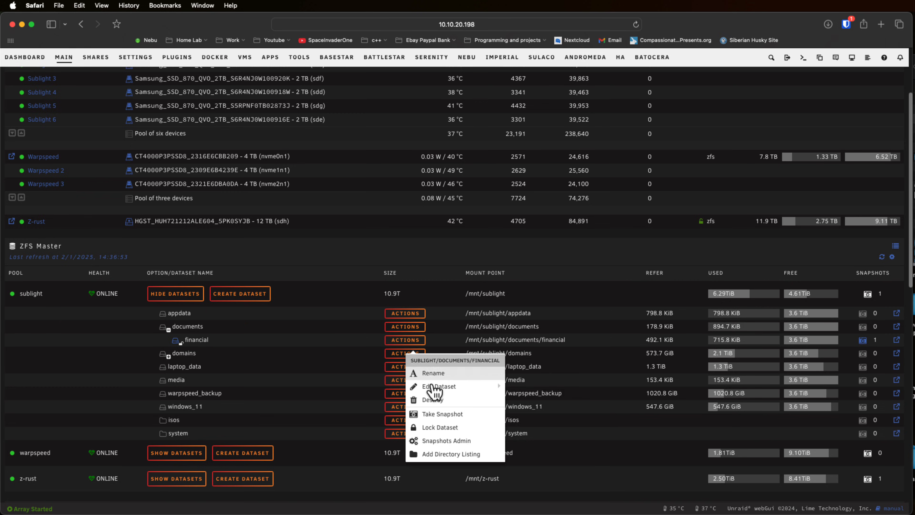
left_click(425, 414)
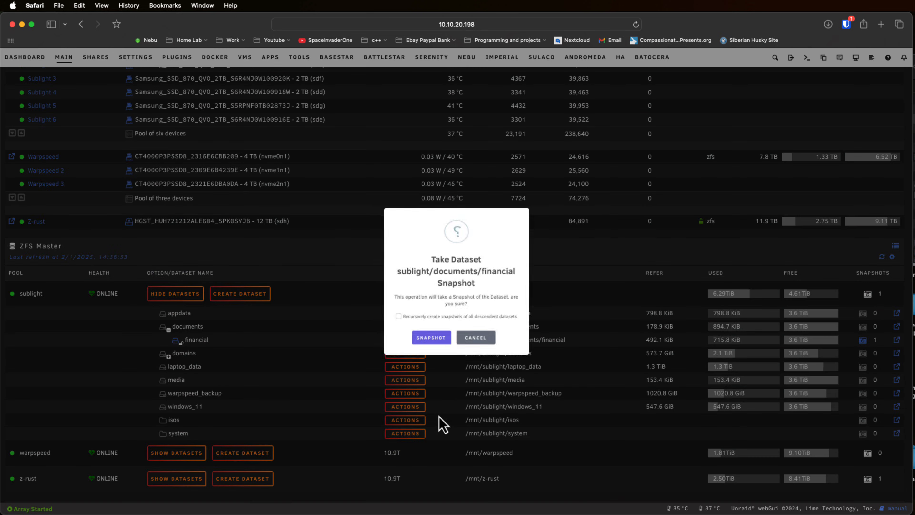
left_click(438, 342)
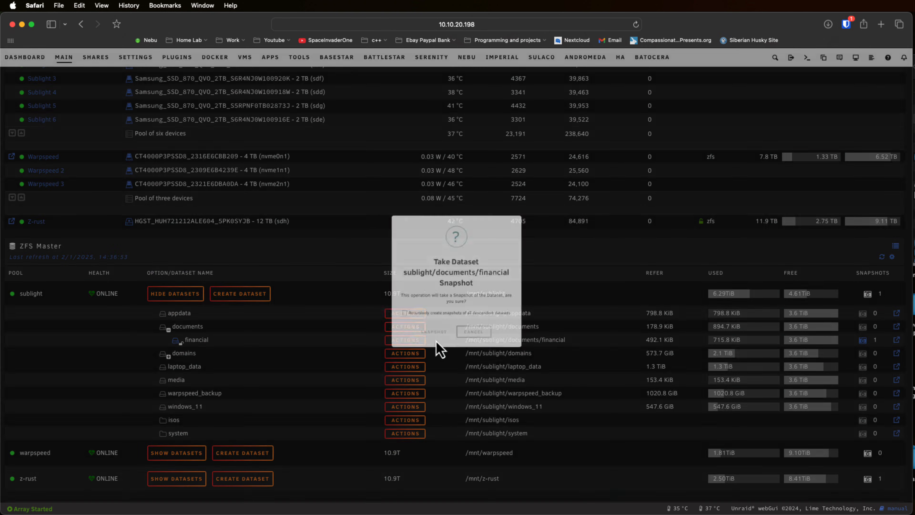
left_click(448, 347)
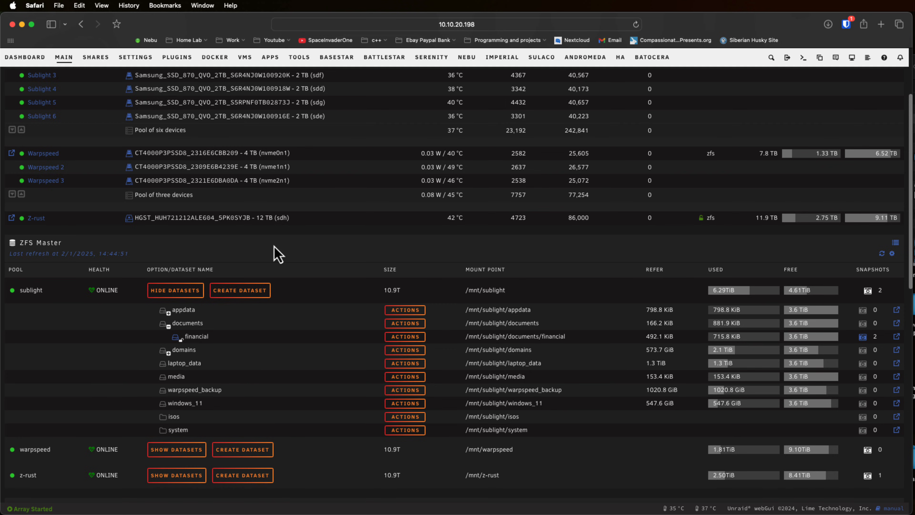
Collapse the sublight pool's datasets, examine the z-rust pool's dataset list, and collapse it again
left_click(186, 295)
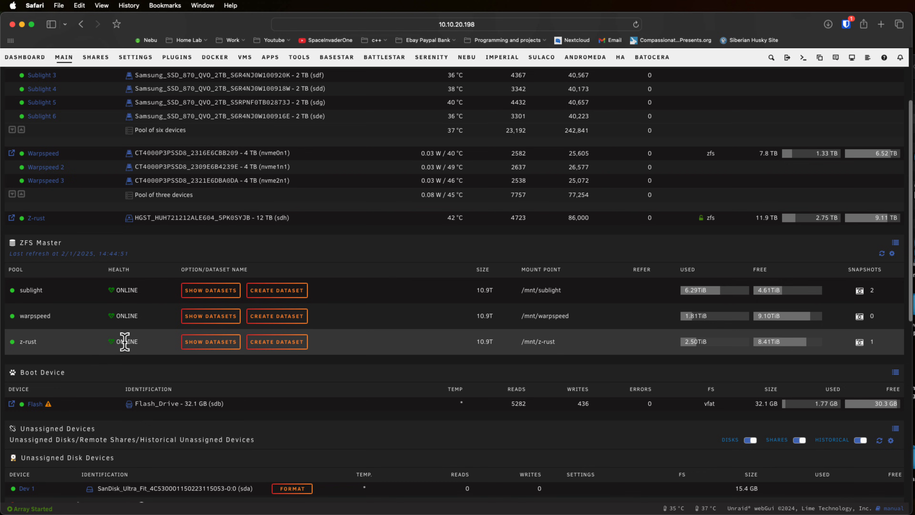
left_click(208, 345)
scroll(249, 371, "down", 3)
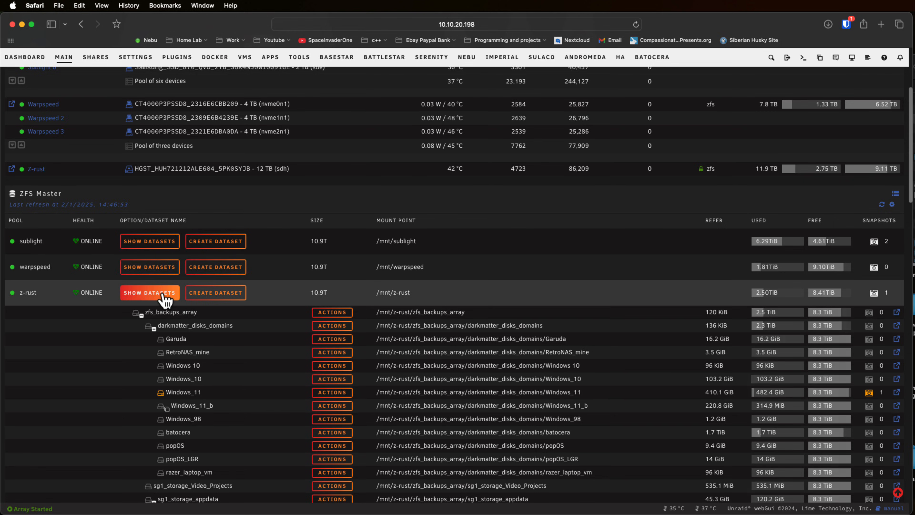
left_click(164, 292)
scroll(232, 260, "up", 5)
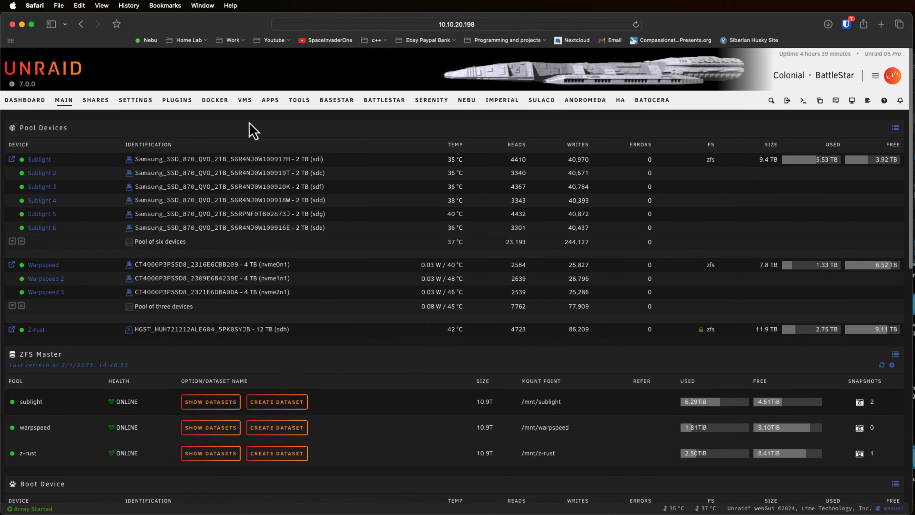
Review the actions available for the Razer Clone VNC virtual machine and return to the pool overview
left_click(246, 104)
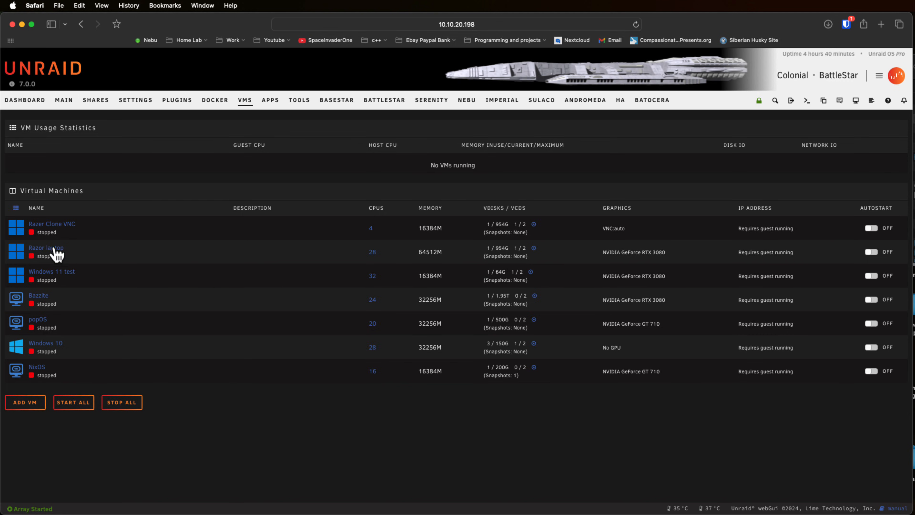
left_click(16, 228)
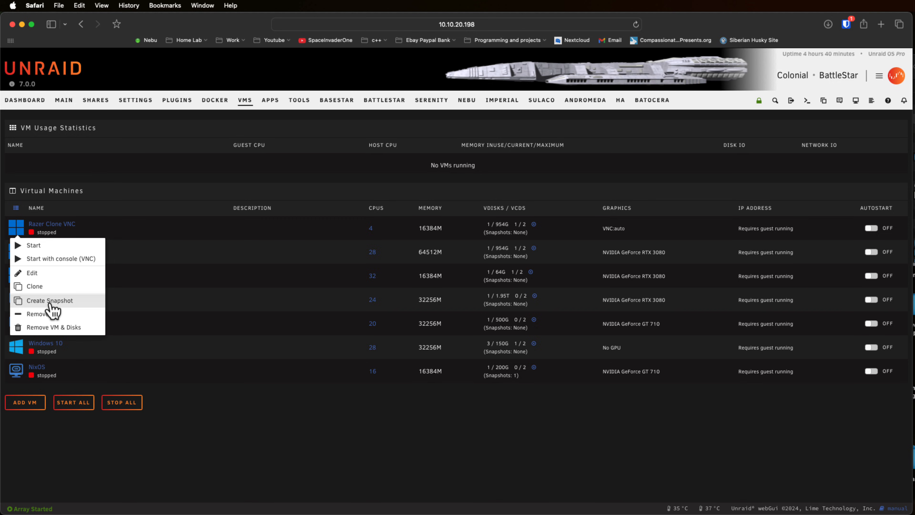
left_click(64, 101)
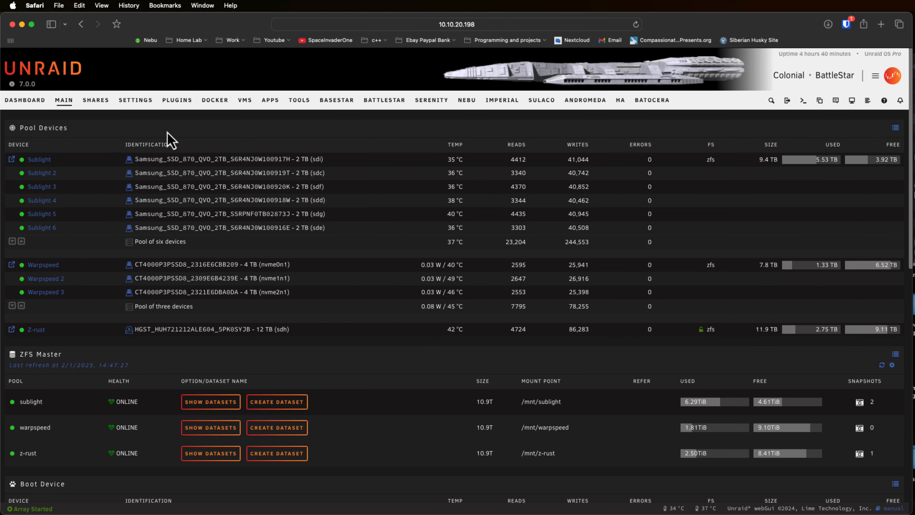